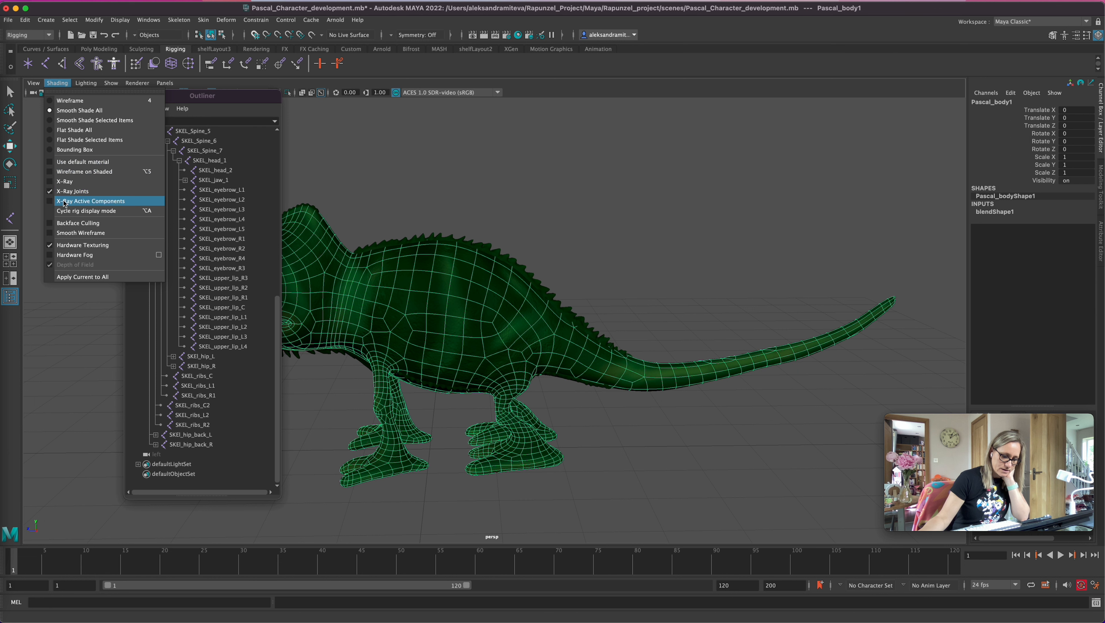
# Step: Make the Pascal_body1 mesh a live surface
pyautogui.click(50, 176)
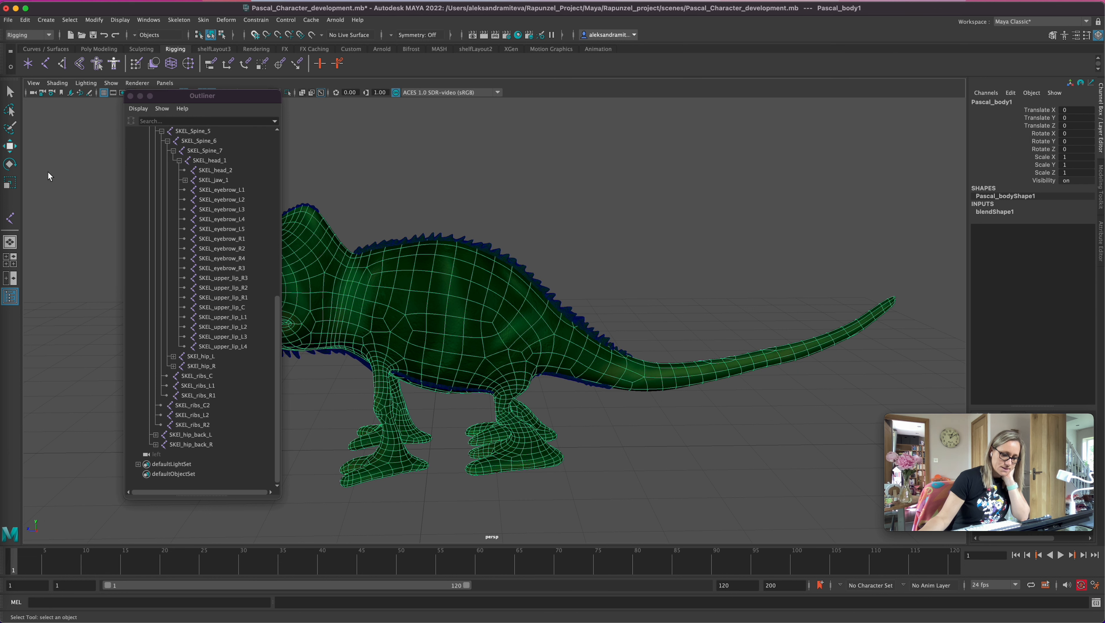
pyautogui.click(312, 35)
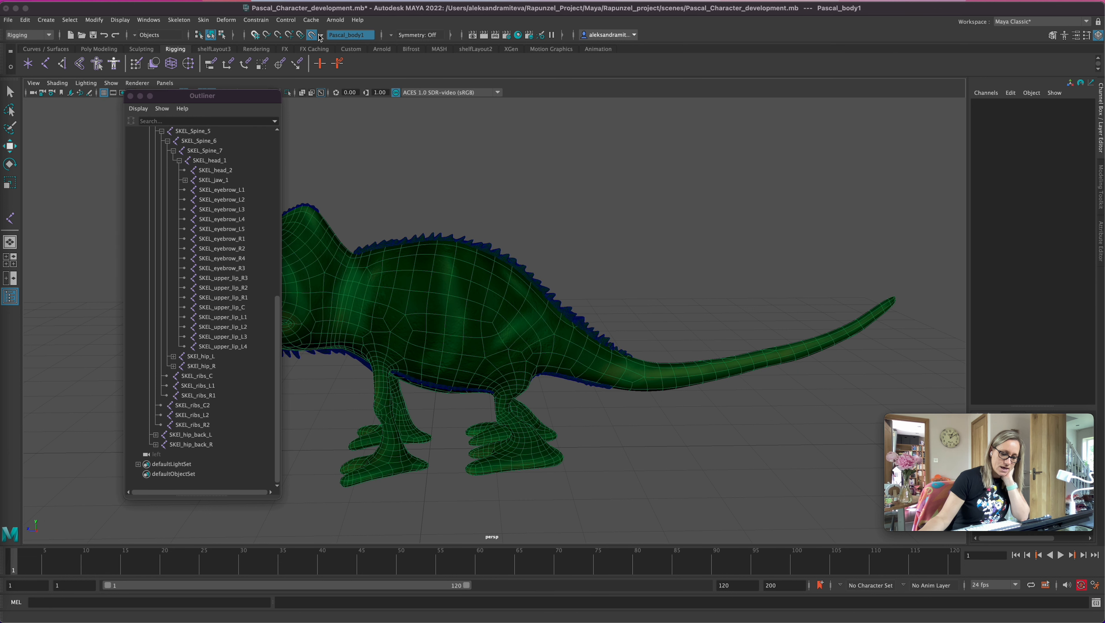
# Step: Draw an EP curve on the live body surface along one side of the tail, from the tail's base to its tip
pyautogui.click(59, 49)
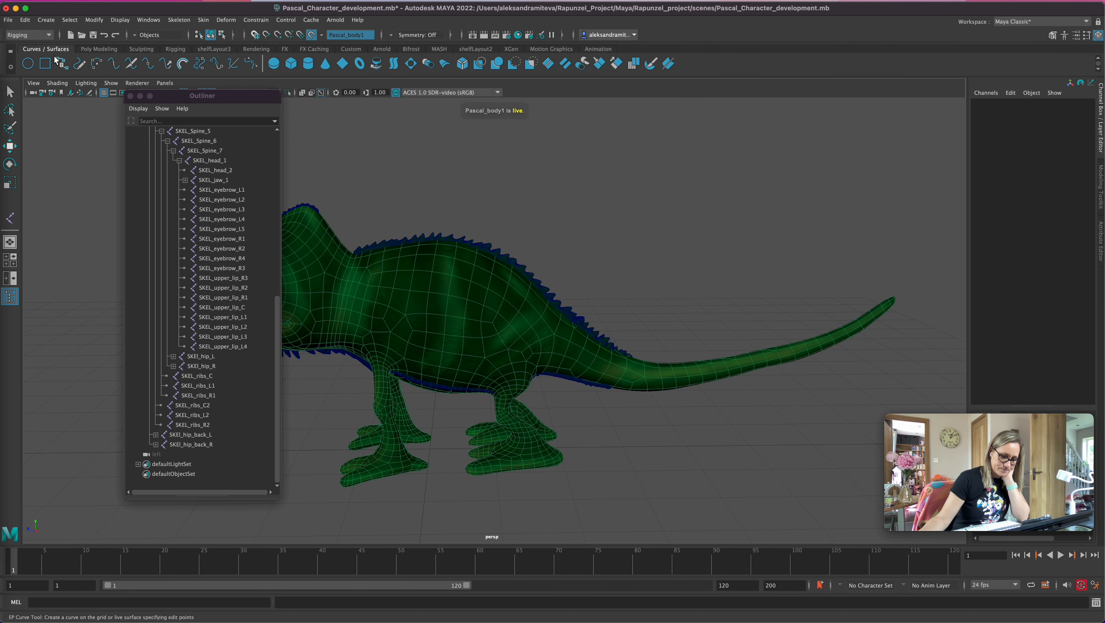
pyautogui.keyDown('alt'); pyautogui.click(657, 467); pyautogui.keyUp('alt')
pyautogui.keyDown('alt'); pyautogui.moveTo(657, 467); pyautogui.dragTo(611, 457); pyautogui.keyUp('alt')
pyautogui.keyDown('alt'); pyautogui.moveTo(611, 456); pyautogui.dragTo(528, 399, button='right'); pyautogui.keyUp('alt')
pyautogui.click(520, 399)
pyautogui.click(556, 410)
pyautogui.click(586, 415)
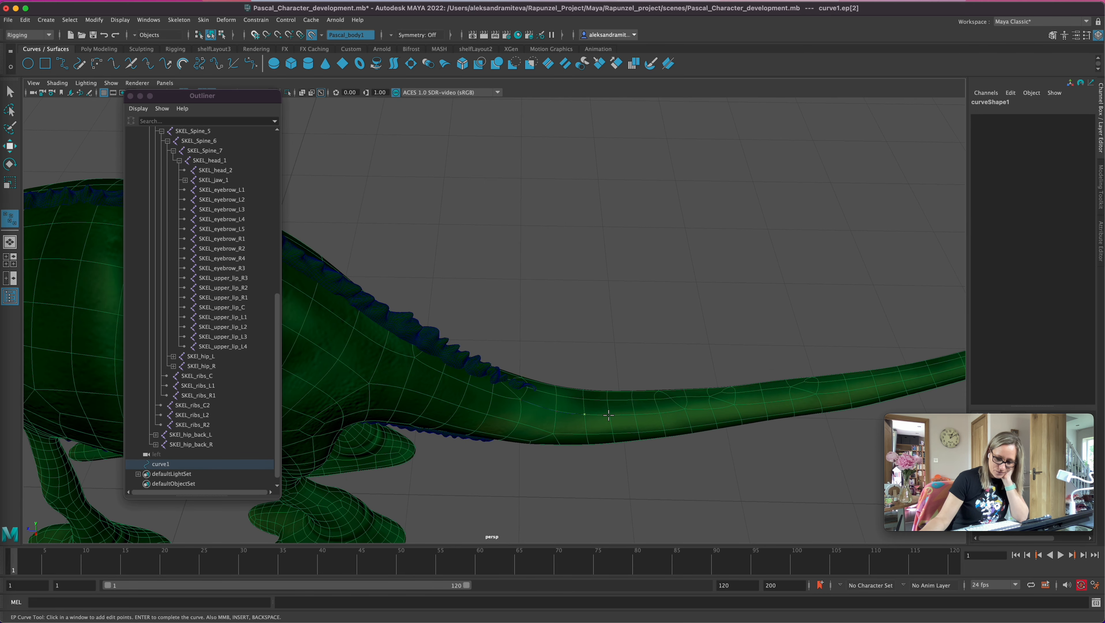
pyautogui.click(635, 414)
pyautogui.click(660, 414)
pyautogui.click(683, 410)
pyautogui.click(713, 409)
pyautogui.click(732, 405)
pyautogui.click(764, 402)
pyautogui.click(816, 395)
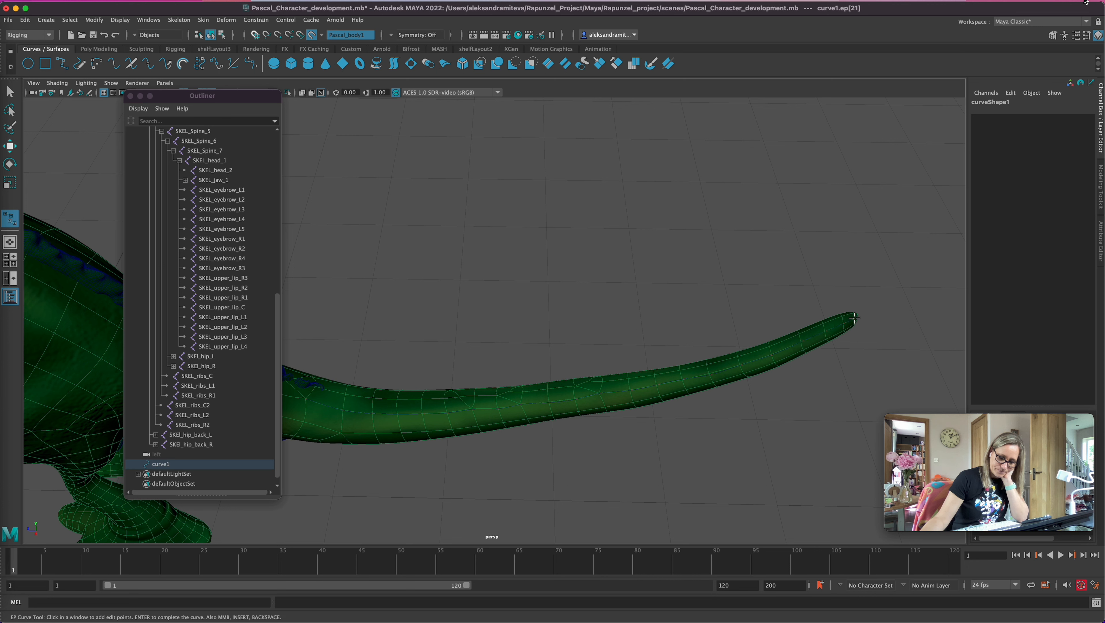
pyautogui.press('Return')
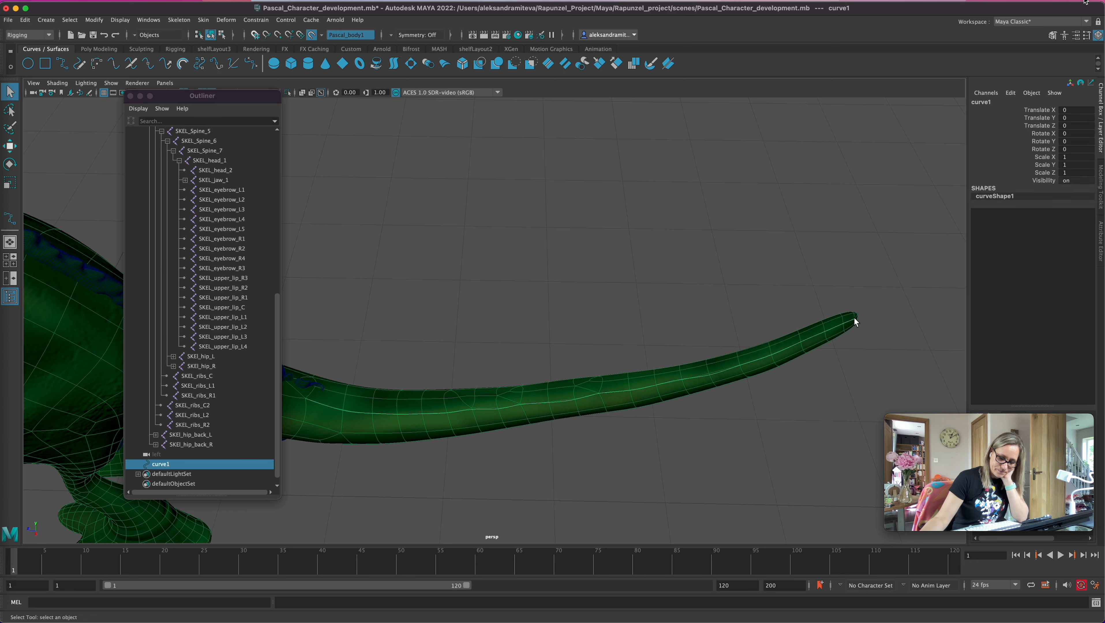
# Step: Try to draw a second EP curve along the opposite side of the tail, viewed from above, and undo it
pyautogui.click(62, 64)
pyautogui.moveTo(542, 480)
pyautogui.keyDown('alt'); pyautogui.mouseDown()
pyautogui.moveTo(541, 498)
pyautogui.moveTo(545, 480)
pyautogui.mouseUp(); pyautogui.keyUp('alt')
pyautogui.keyDown('alt'); pyautogui.moveTo(545, 466); pyautogui.dragTo(631, 508, button='middle'); pyautogui.keyUp('alt')
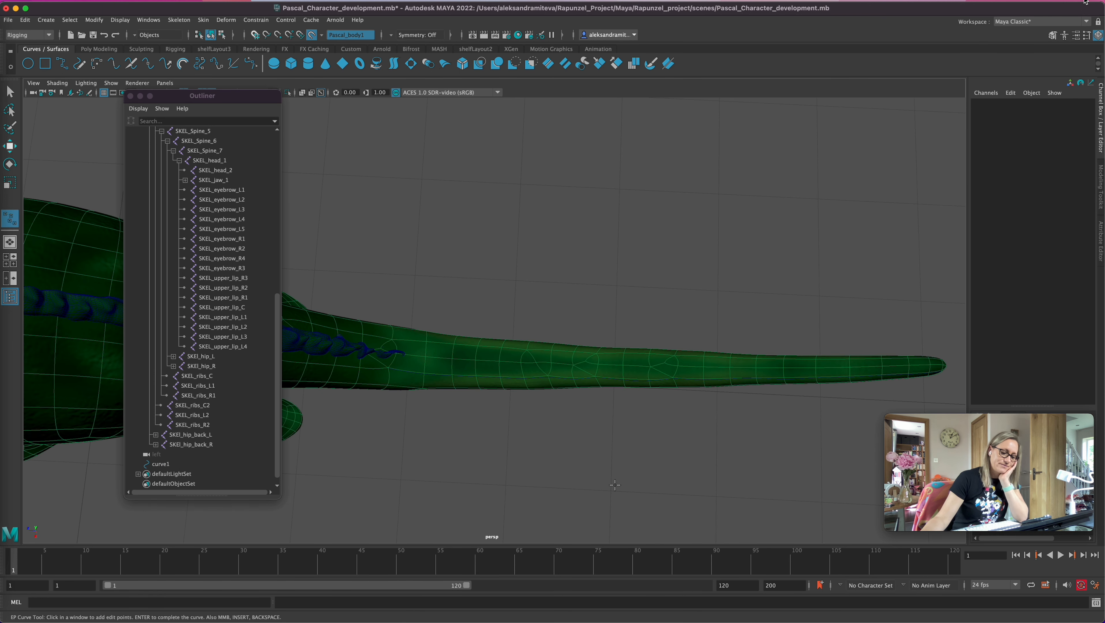
pyautogui.click(401, 340)
pyautogui.click(426, 342)
pyautogui.click(455, 348)
pyautogui.click(478, 347)
pyautogui.click(503, 348)
pyautogui.click(526, 351)
pyautogui.click(553, 351)
pyautogui.click(571, 353)
pyautogui.click(596, 353)
pyautogui.click(650, 354)
pyautogui.click(678, 355)
pyautogui.click(706, 357)
pyautogui.click(732, 359)
pyautogui.click(757, 360)
pyautogui.click(786, 360)
pyautogui.click(816, 359)
pyautogui.click(852, 359)
pyautogui.click(881, 360)
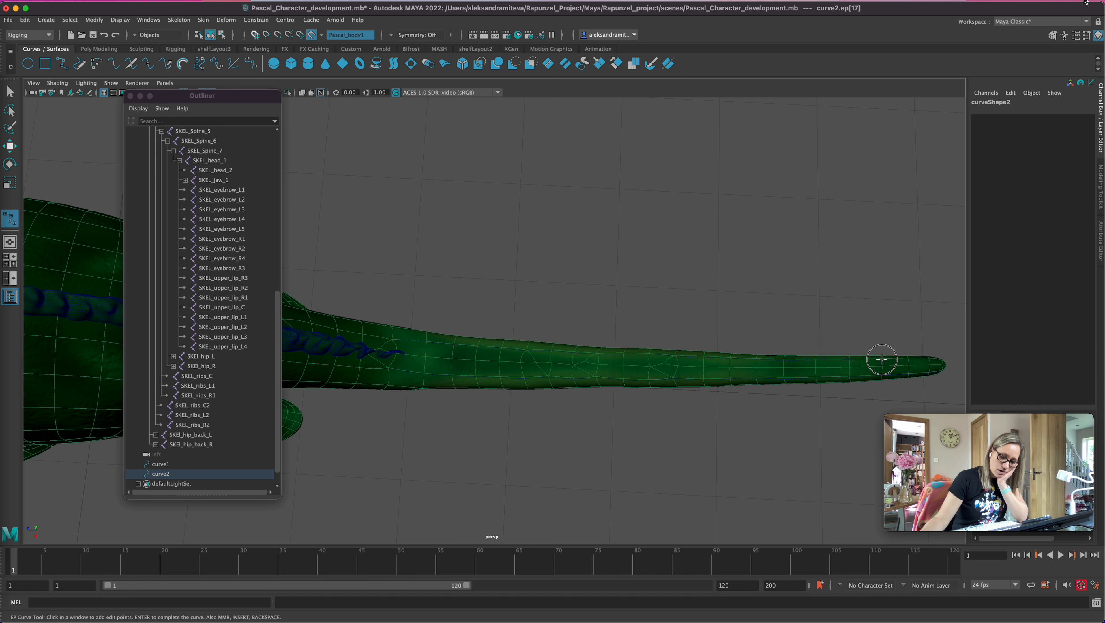
pyautogui.click(912, 359)
pyautogui.click(929, 359)
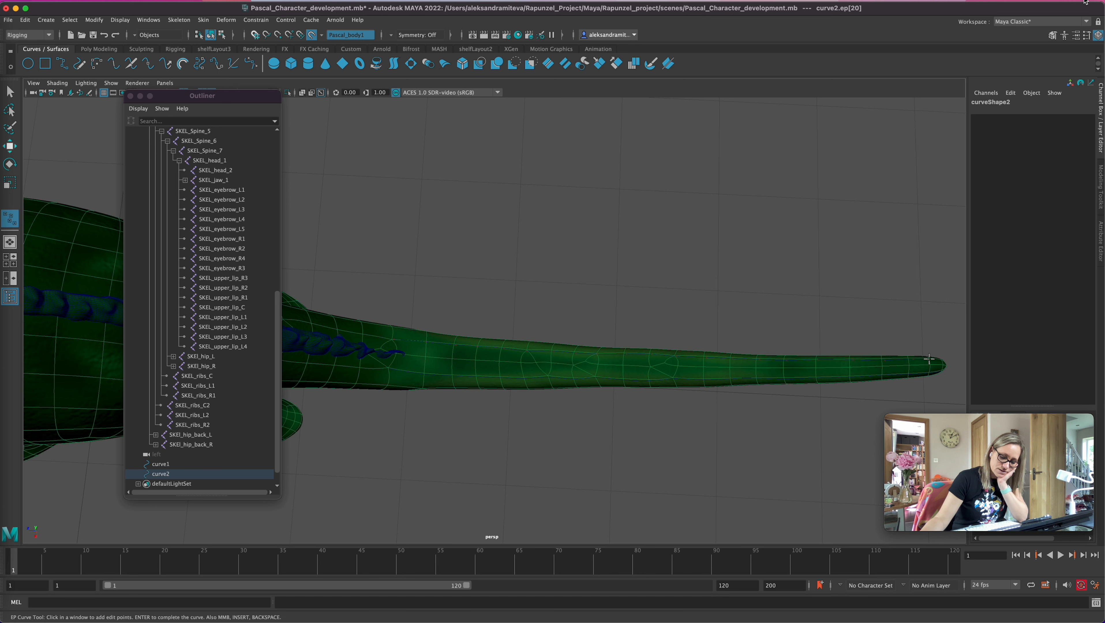
pyautogui.press('q')
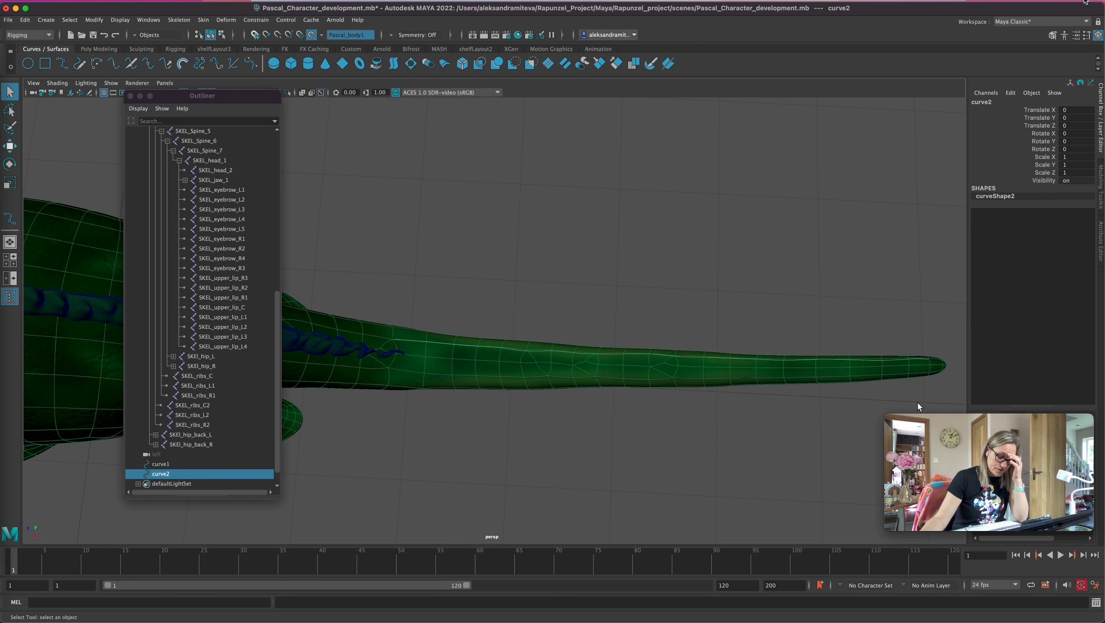
pyautogui.hotkey('ctrl', 'z')
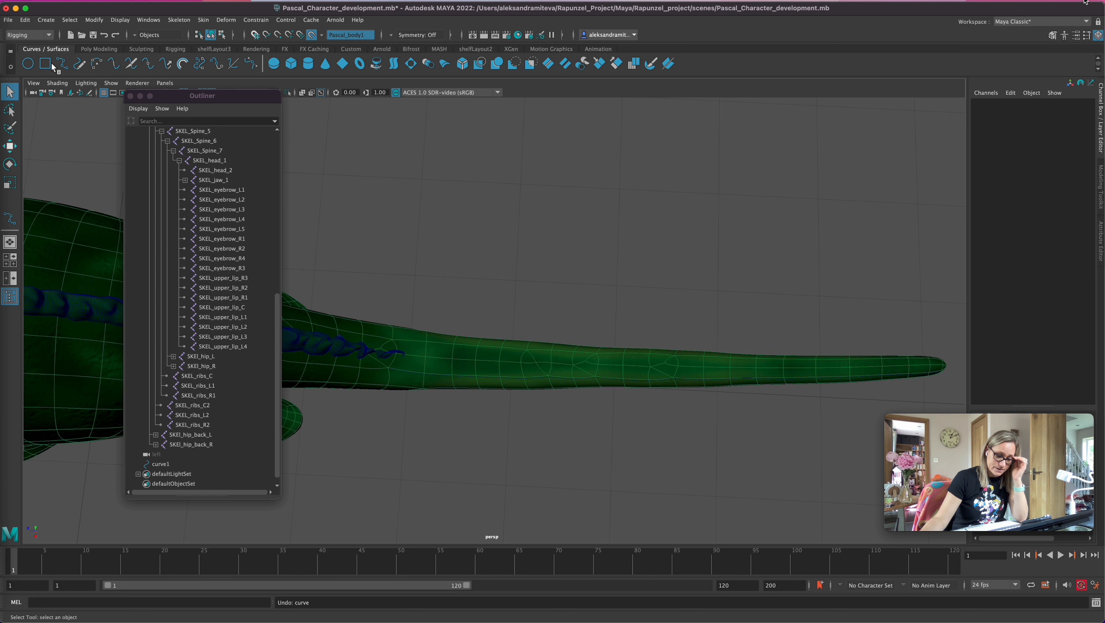
# Step: With textures hidden, draw a second EP curve along the opposite side of the tail from base to tip, and save the scene
pyautogui.keyDown('alt'); pyautogui.moveTo(733, 452); pyautogui.dragTo(564, 423, button='middle'); pyautogui.keyUp('alt')
pyautogui.keyDown('alt'); pyautogui.moveTo(563, 423); pyautogui.dragTo(869, 430, button='right'); pyautogui.keyUp('alt')
pyautogui.click(62, 65)
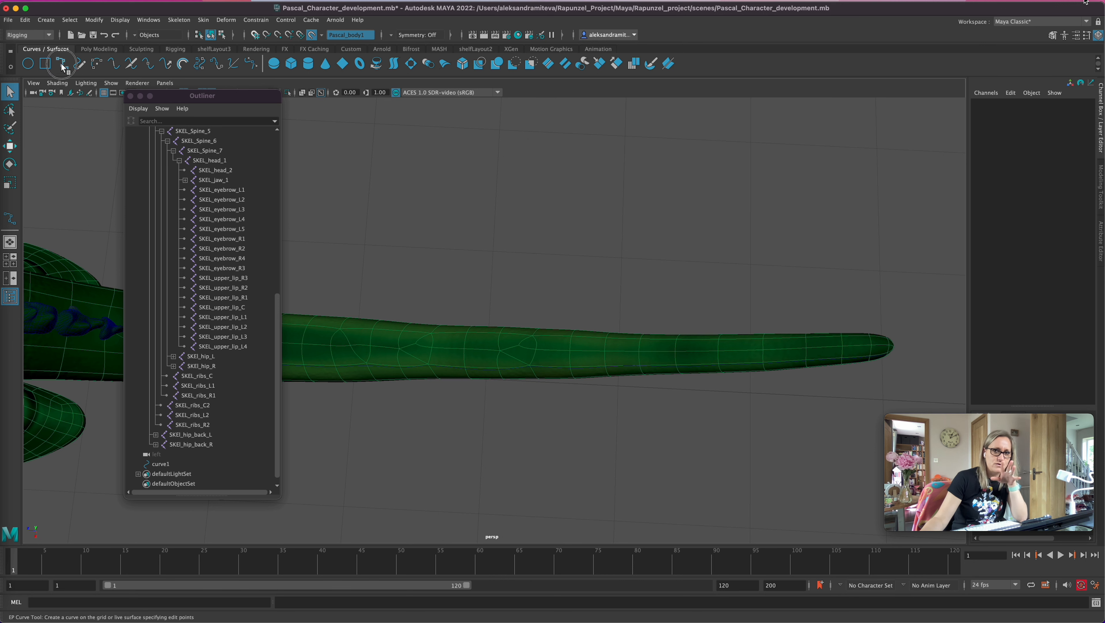
pyautogui.keyDown('alt'); pyautogui.moveTo(519, 430); pyautogui.dragTo(766, 453, button='middle'); pyautogui.keyUp('alt')
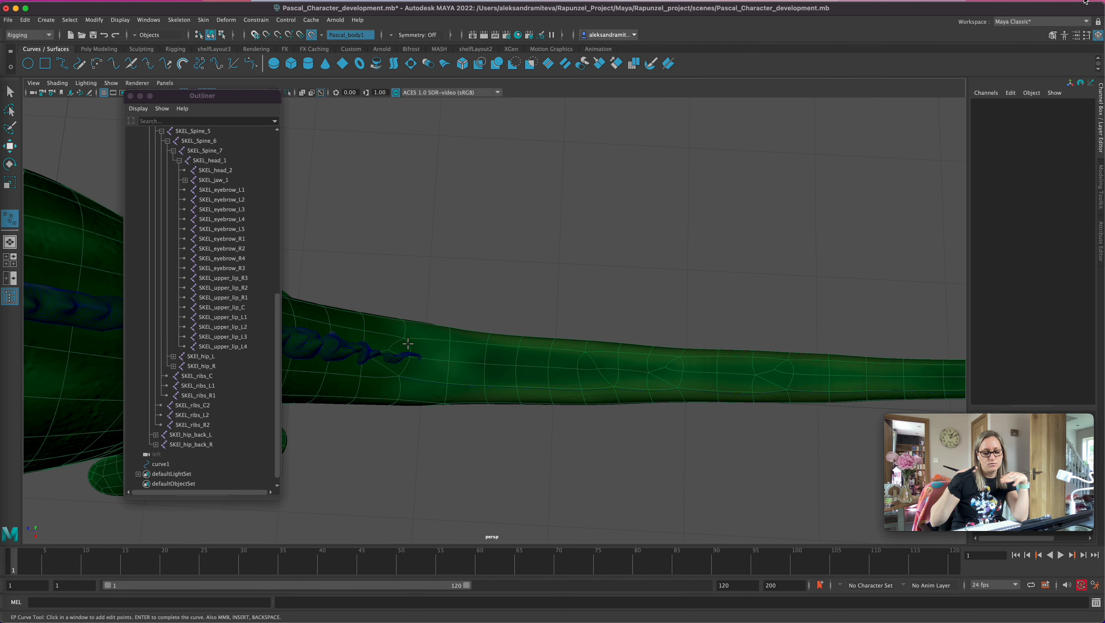
pyautogui.press('5')
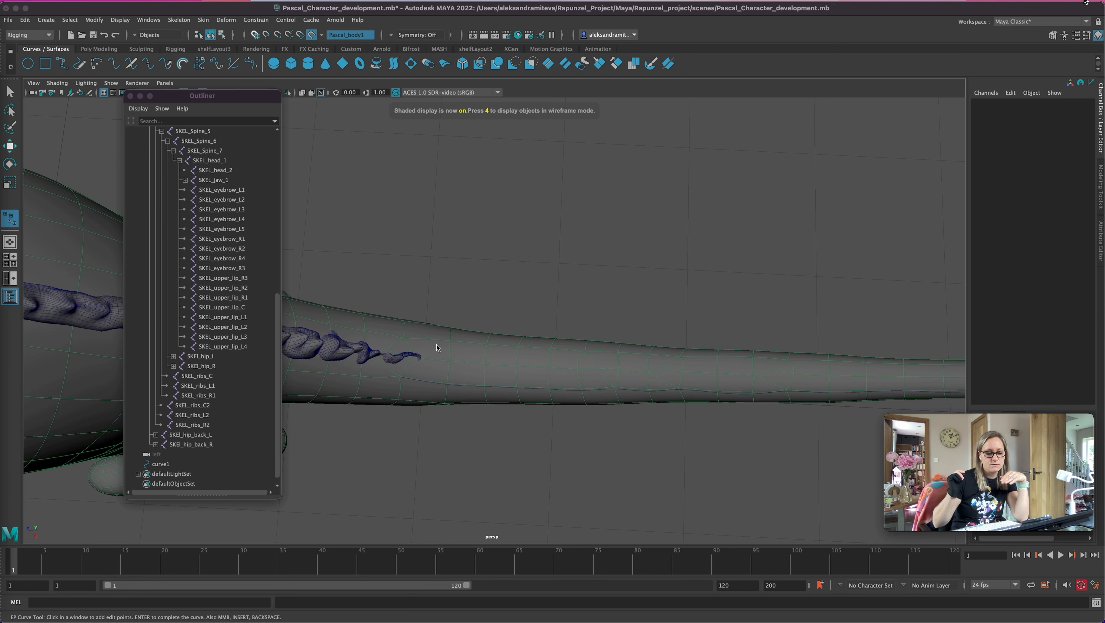
pyautogui.click(452, 341)
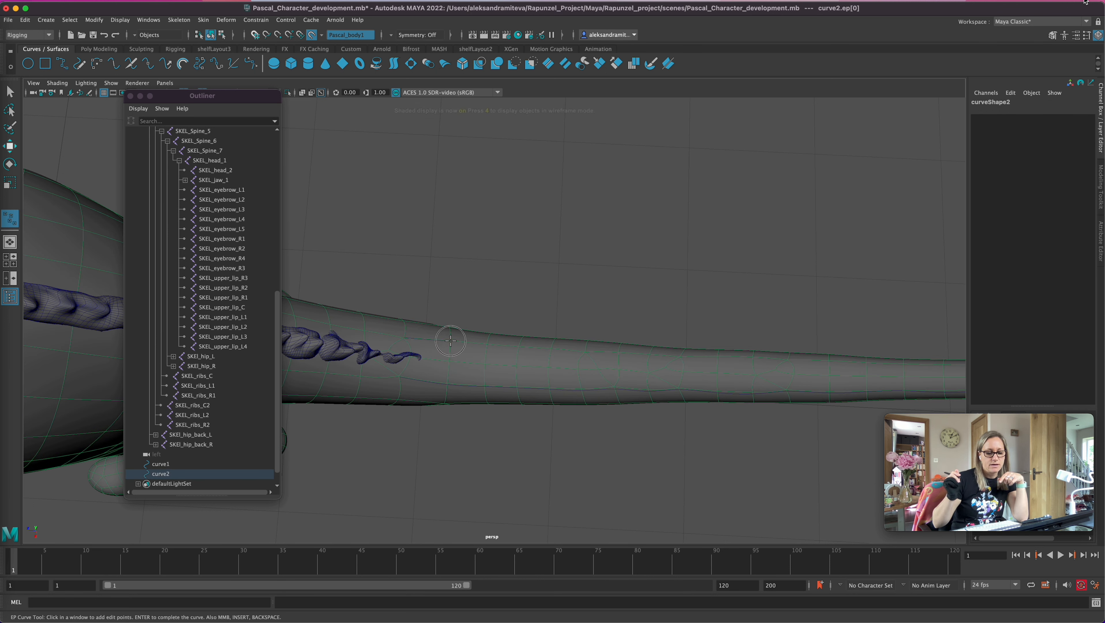
pyautogui.click(487, 345)
pyautogui.click(521, 347)
pyautogui.click(551, 349)
pyautogui.click(584, 350)
pyautogui.click(617, 352)
pyautogui.click(651, 353)
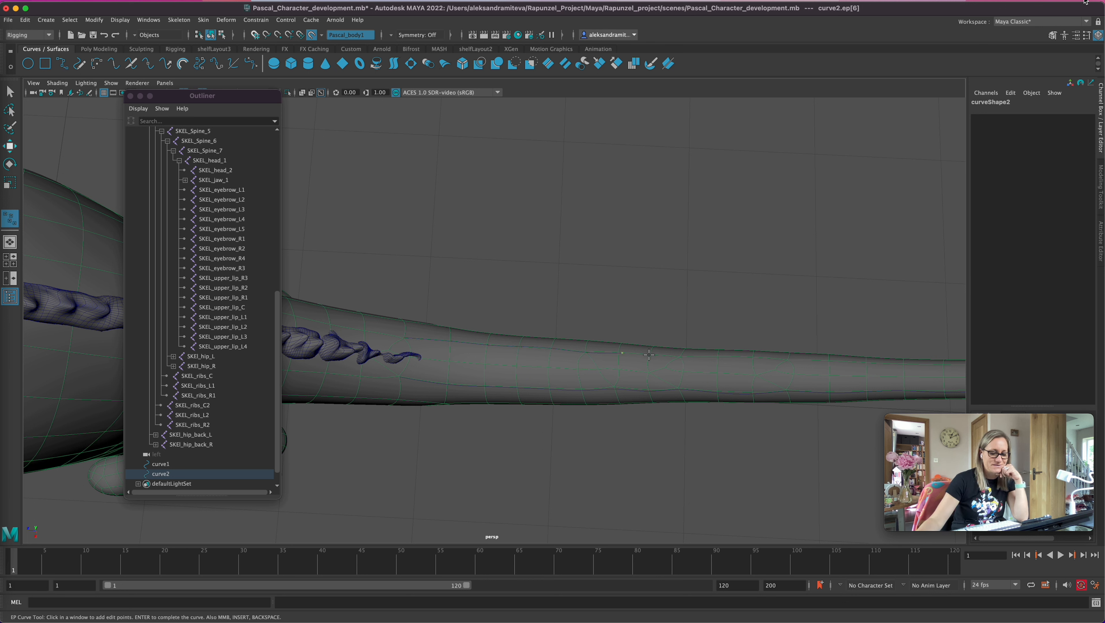
pyautogui.click(683, 357)
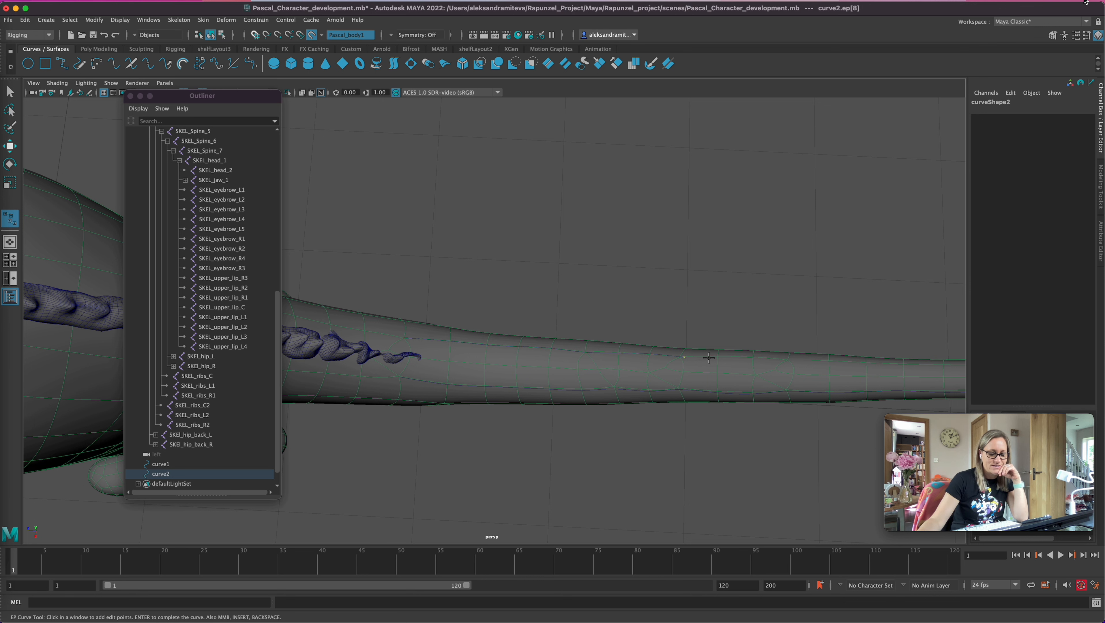
pyautogui.click(753, 358)
pyautogui.click(792, 359)
pyautogui.click(829, 361)
pyautogui.keyDown('alt'); pyautogui.moveTo(825, 466); pyautogui.dragTo(474, 463, button='middle'); pyautogui.keyUp('alt')
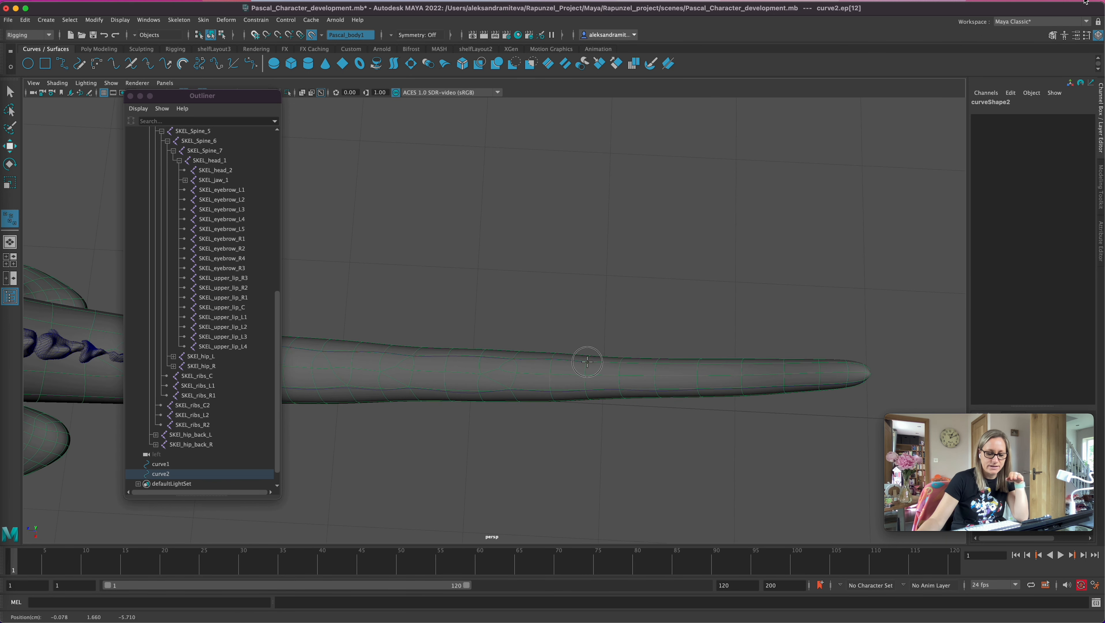
pyautogui.click(620, 364)
pyautogui.click(657, 364)
pyautogui.click(698, 365)
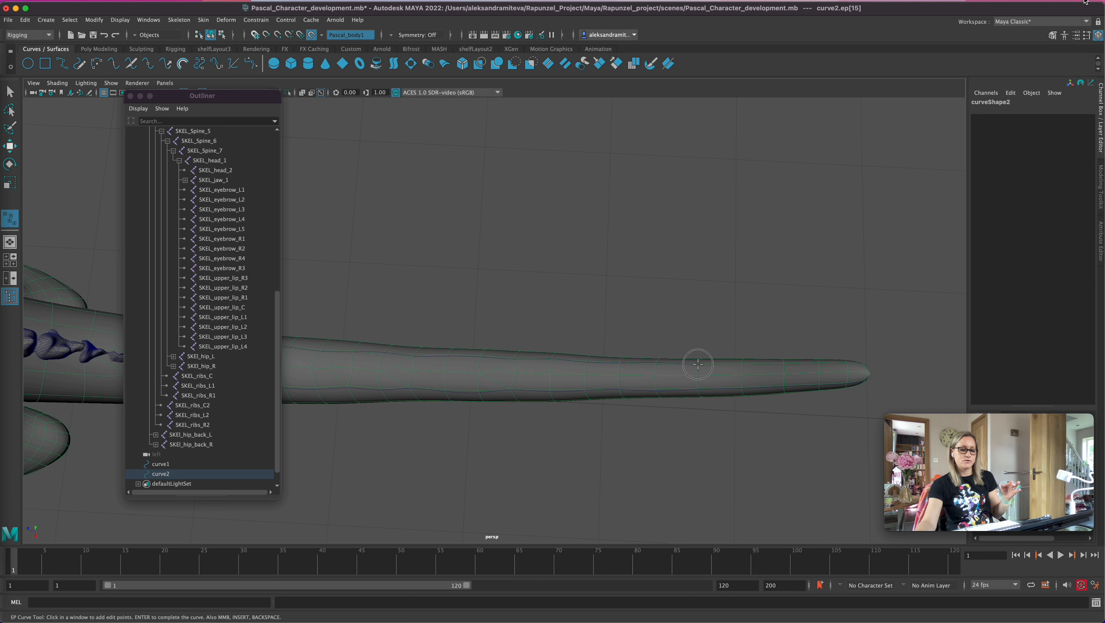
pyautogui.click(742, 363)
pyautogui.click(771, 365)
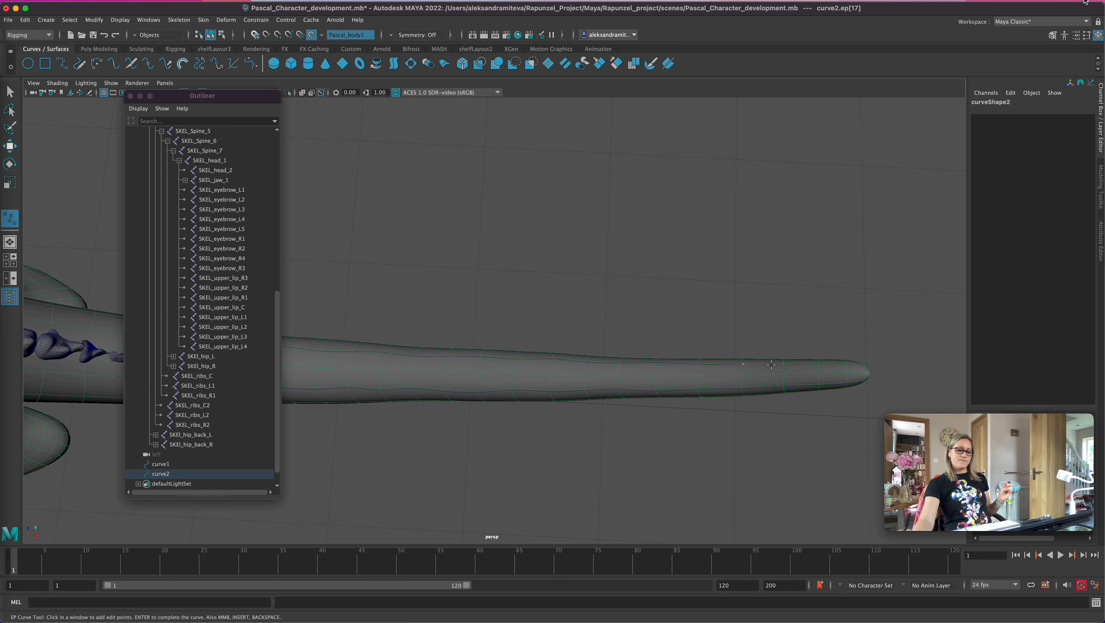
pyautogui.click(817, 363)
pyautogui.click(847, 363)
pyautogui.click(865, 366)
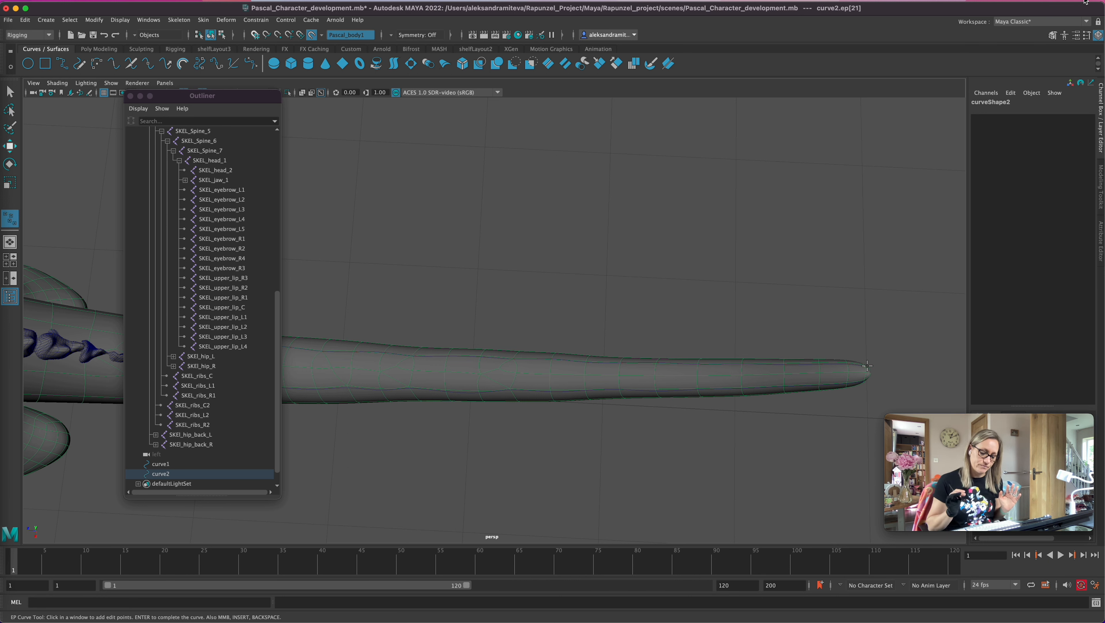
pyautogui.press('Return')
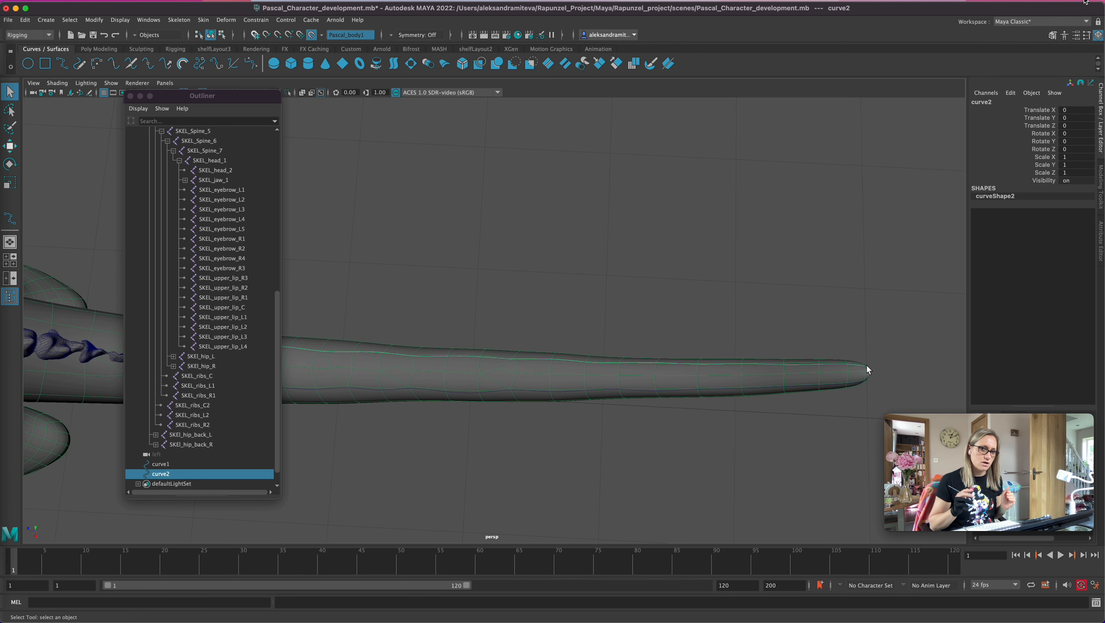
pyautogui.press('super+s')
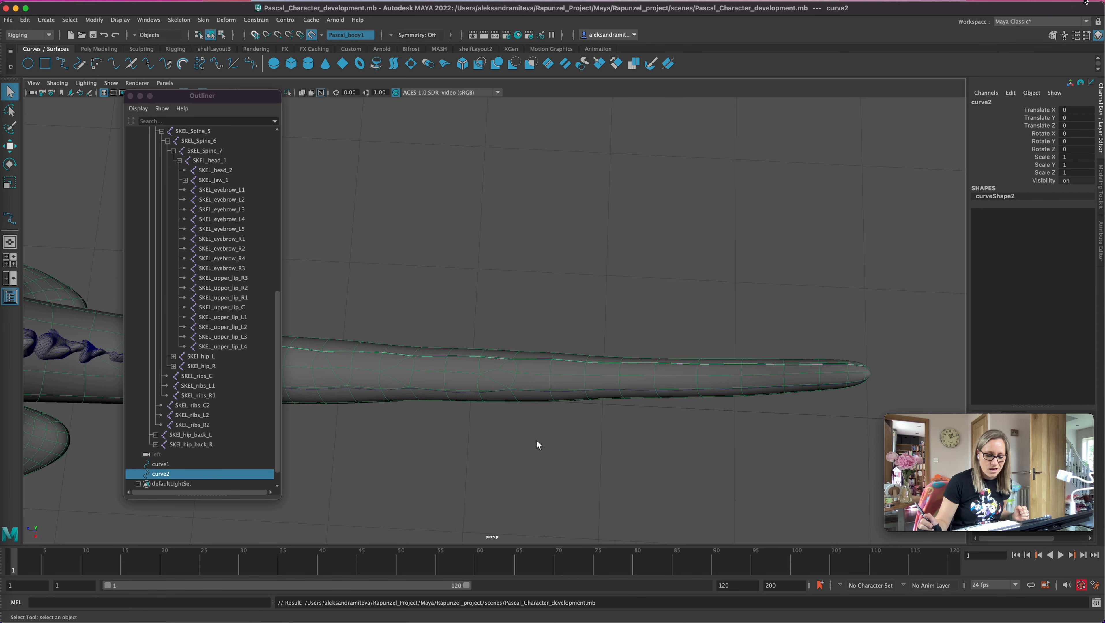
# Step: Restore the textured display and smooth curve1 and curve2 together
pyautogui.press('6')
pyautogui.keyDown('alt'); pyautogui.moveTo(643, 442); pyautogui.dragTo(849, 429, button='middle'); pyautogui.keyUp('alt')
pyautogui.keyDown('shift'); pyautogui.click(168, 464); pyautogui.keyUp('shift')
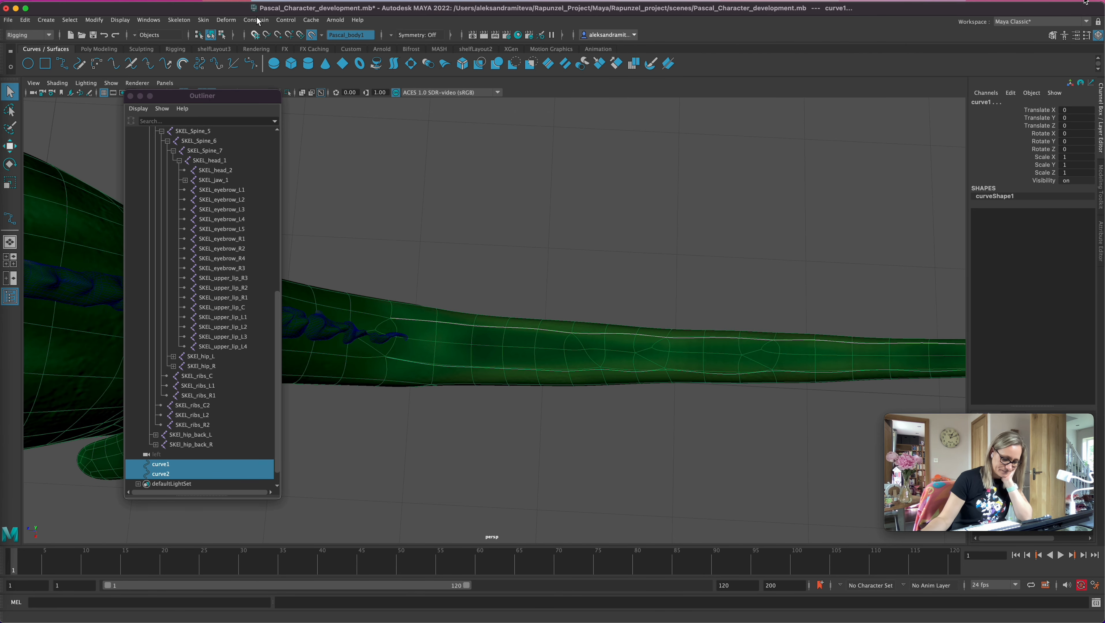
pyautogui.click(35, 36)
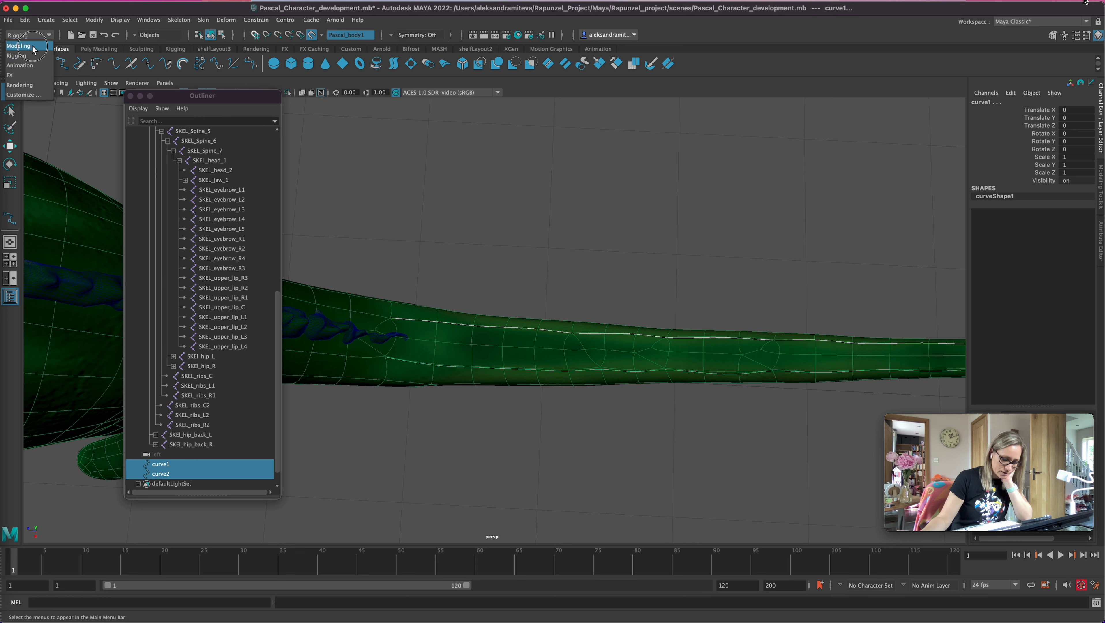
pyautogui.click(35, 46)
pyautogui.click(310, 20)
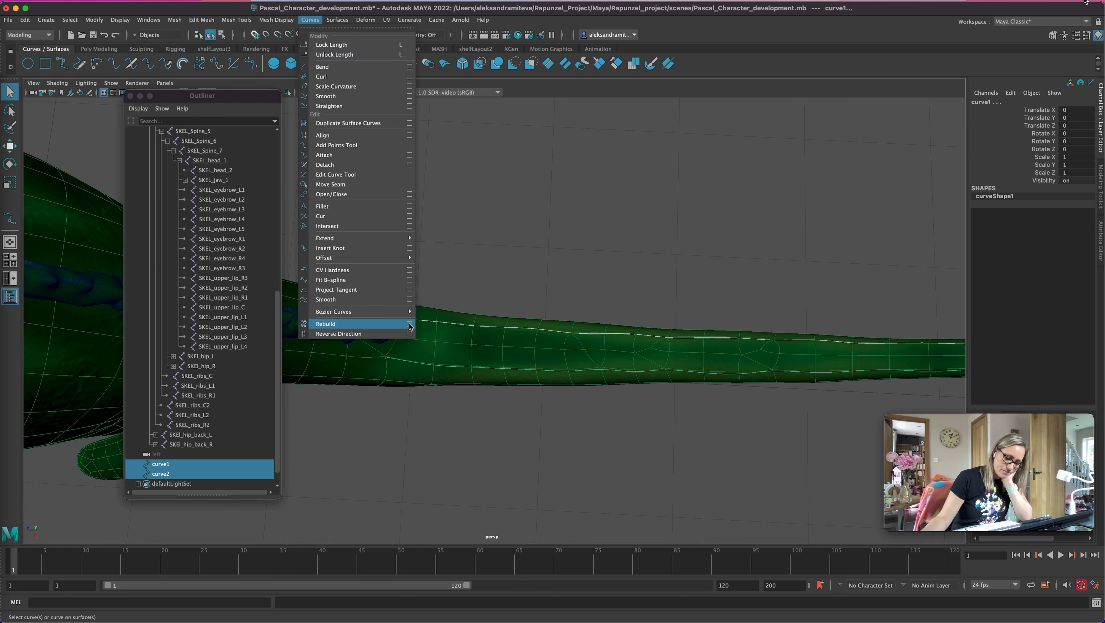
pyautogui.click(367, 301)
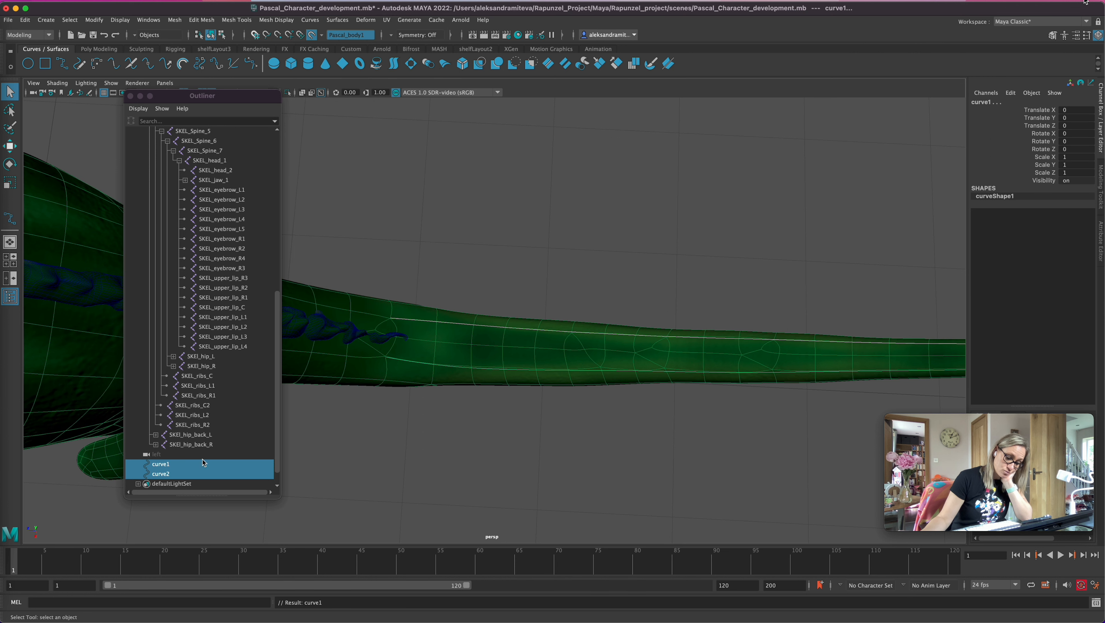
# Step: Rebuild both tail curves with the Uniform type, 3 Cubic degree and a new number of spans
pyautogui.click(310, 20)
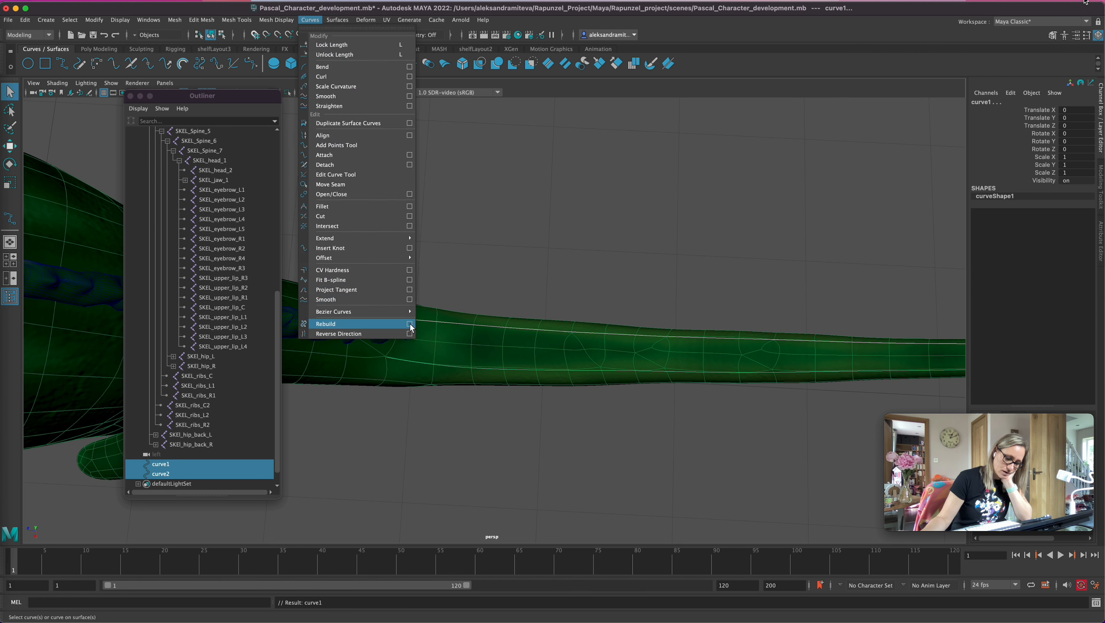
pyautogui.click(410, 325)
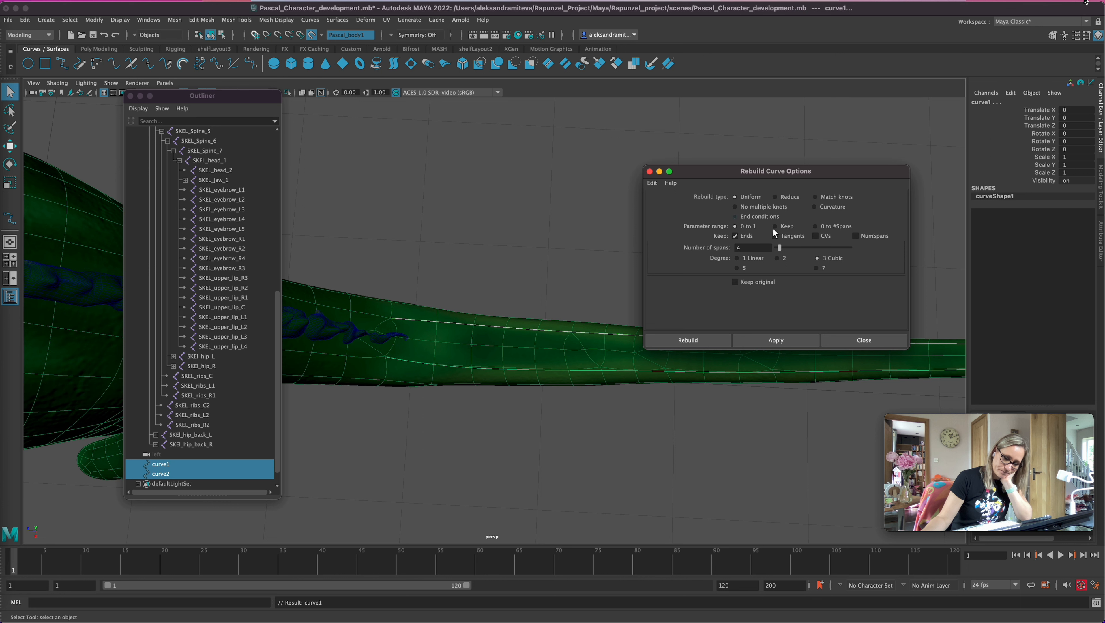
pyautogui.doubleClick(749, 248)
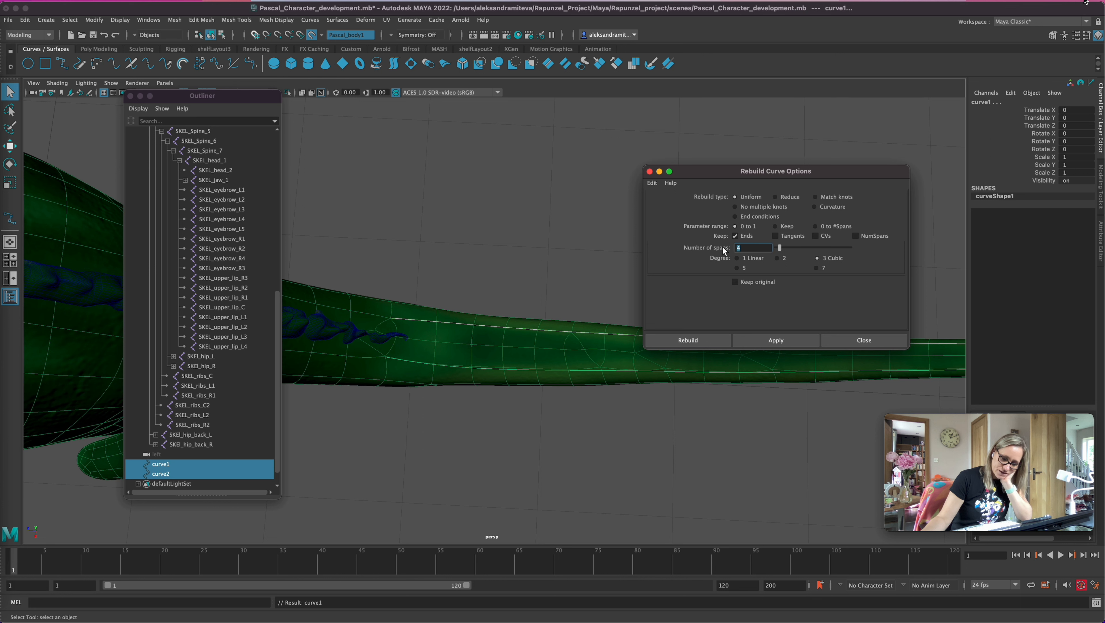
pyautogui.click(697, 339)
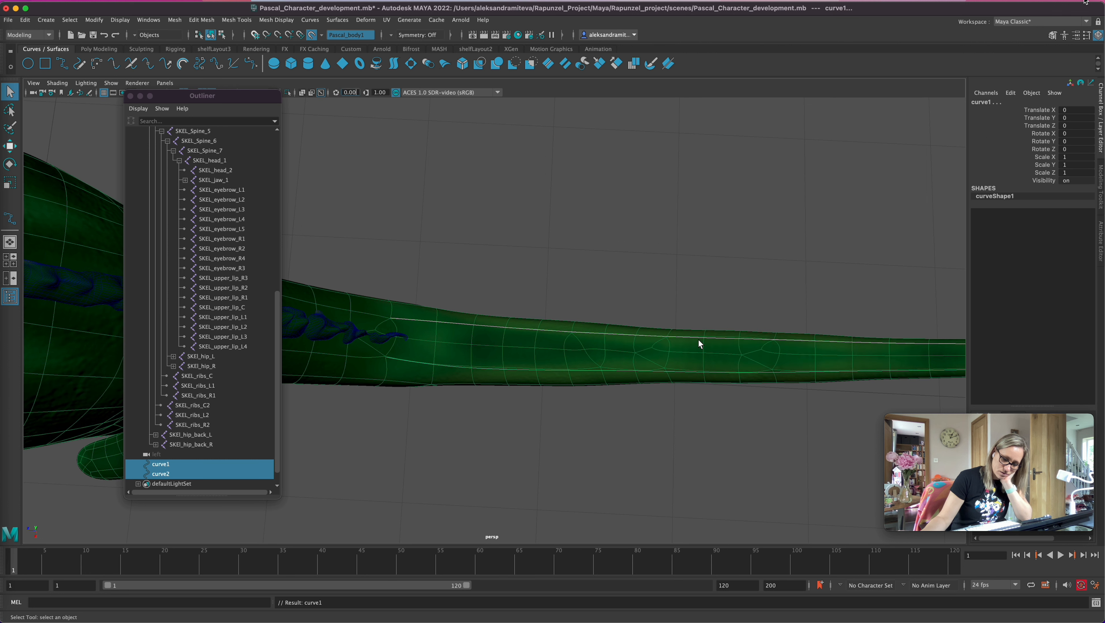
# Step: Display the control vertices of both tail curves to examine their spacing along the tail, and return to object selection
pyautogui.click(1100, 186)
pyautogui.click(1010, 117)
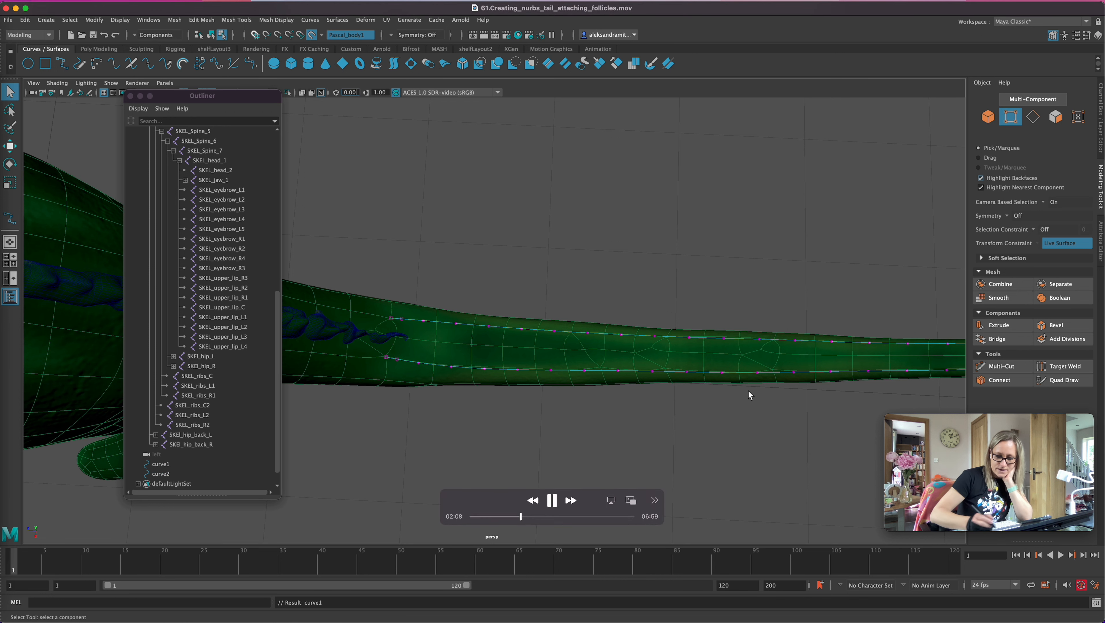
pyautogui.keyDown('alt'); pyautogui.moveTo(728, 425); pyautogui.dragTo(565, 383, button='right'); pyautogui.keyUp('alt')
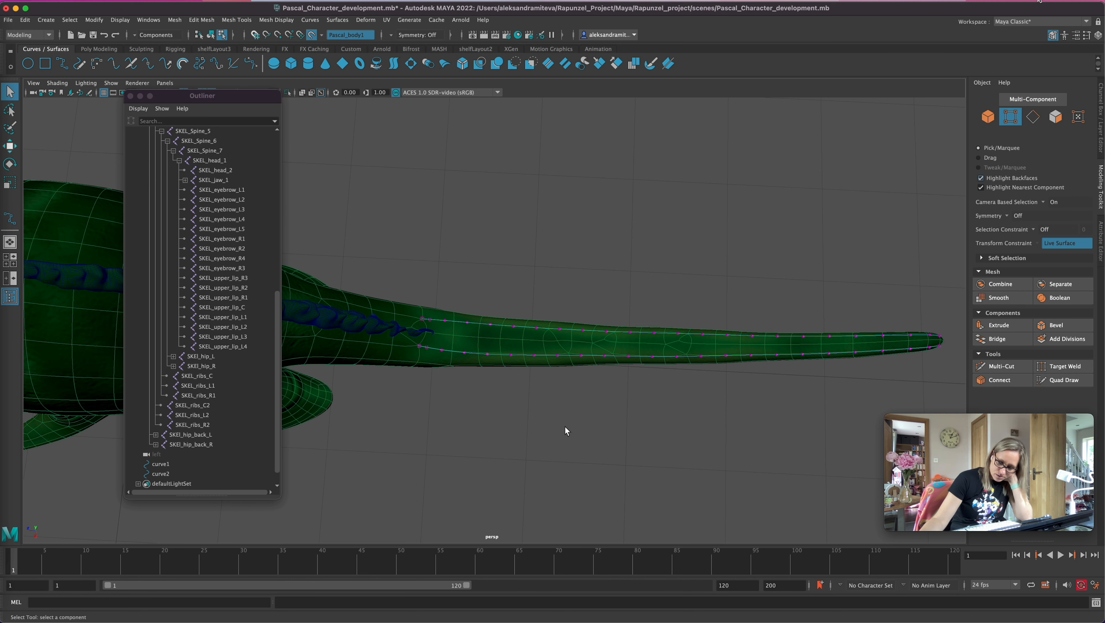
pyautogui.keyDown('alt'); pyautogui.moveTo(564, 428); pyautogui.dragTo(568, 425); pyautogui.keyUp('alt')
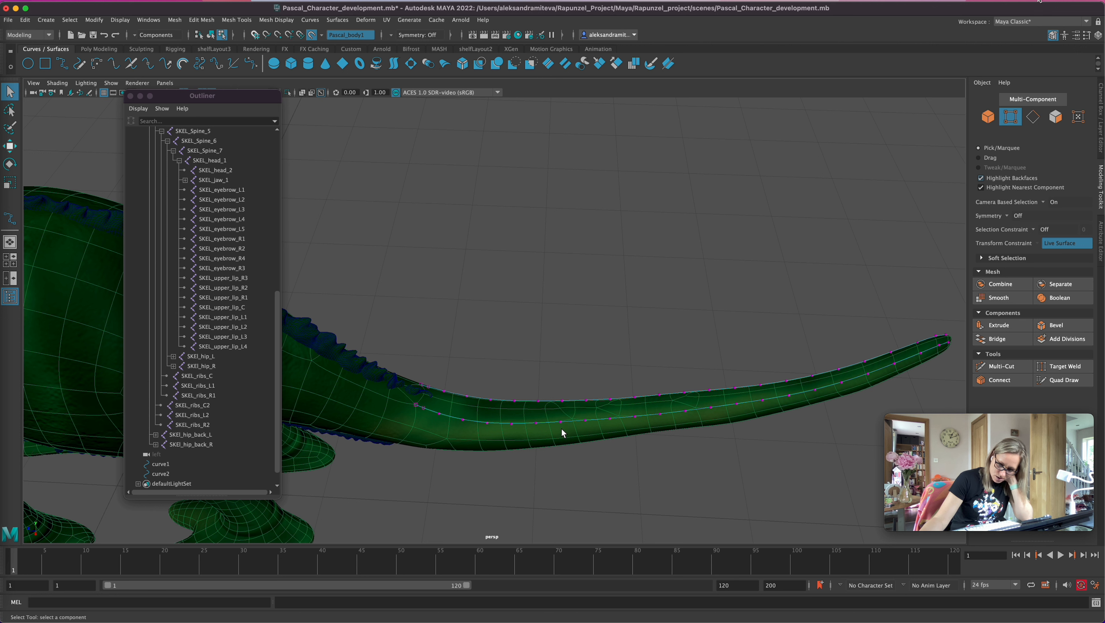
pyautogui.press('super+z')
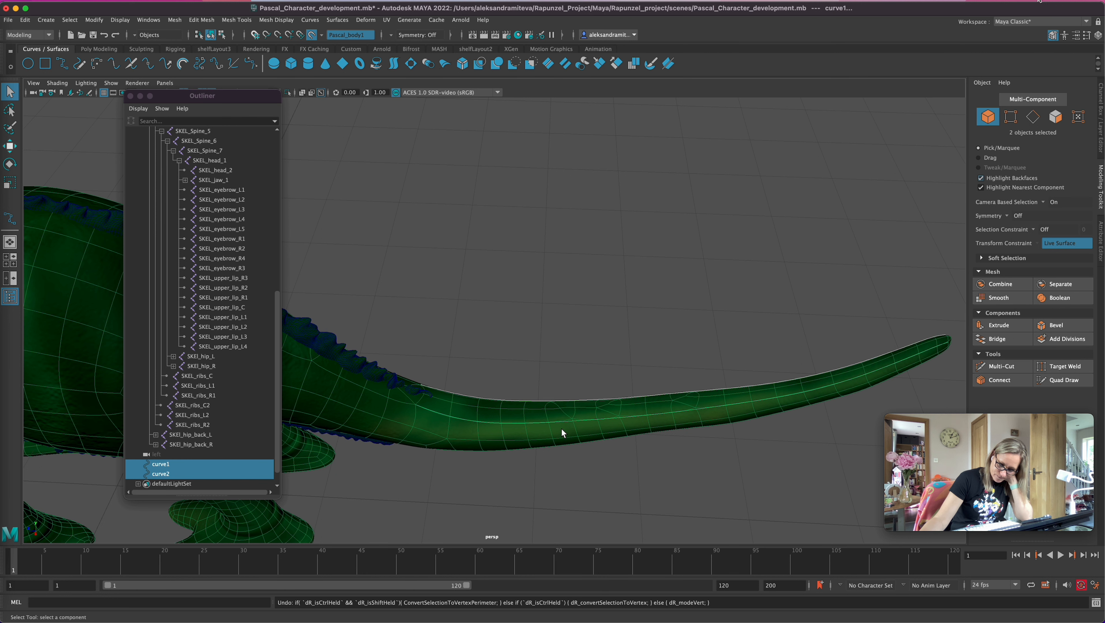
# Step: Try to rebuild the tail curves with the Uniform type, 21 spans and 3 Cubic degree while their control vertices are displayed
pyautogui.click(1011, 118)
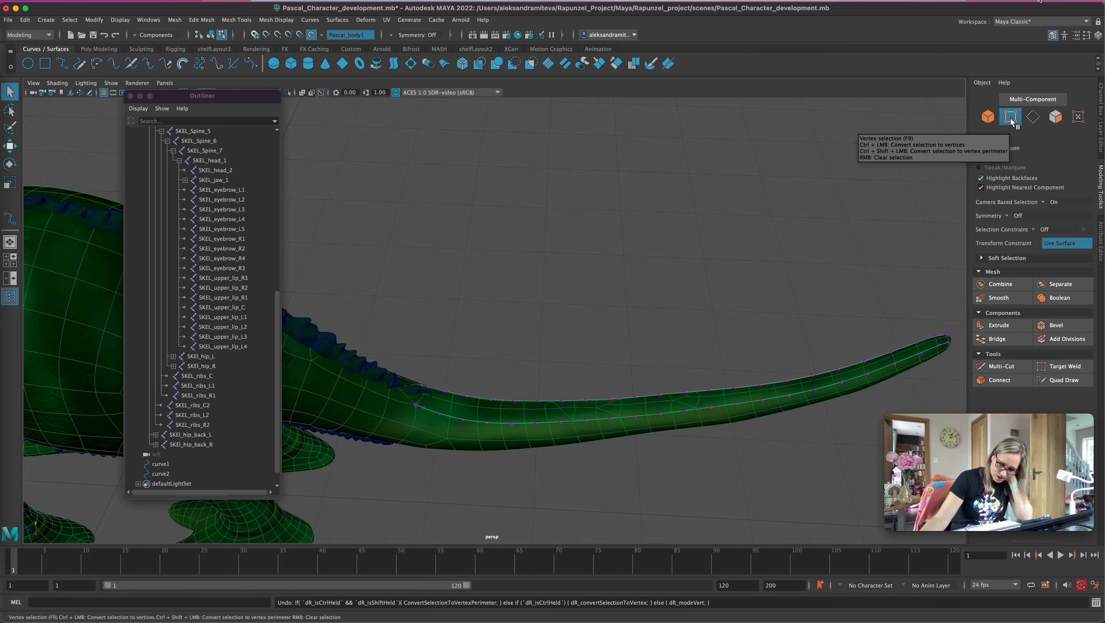
pyautogui.keyDown('alt'); pyautogui.moveTo(577, 414); pyautogui.dragTo(575, 504); pyautogui.keyUp('alt')
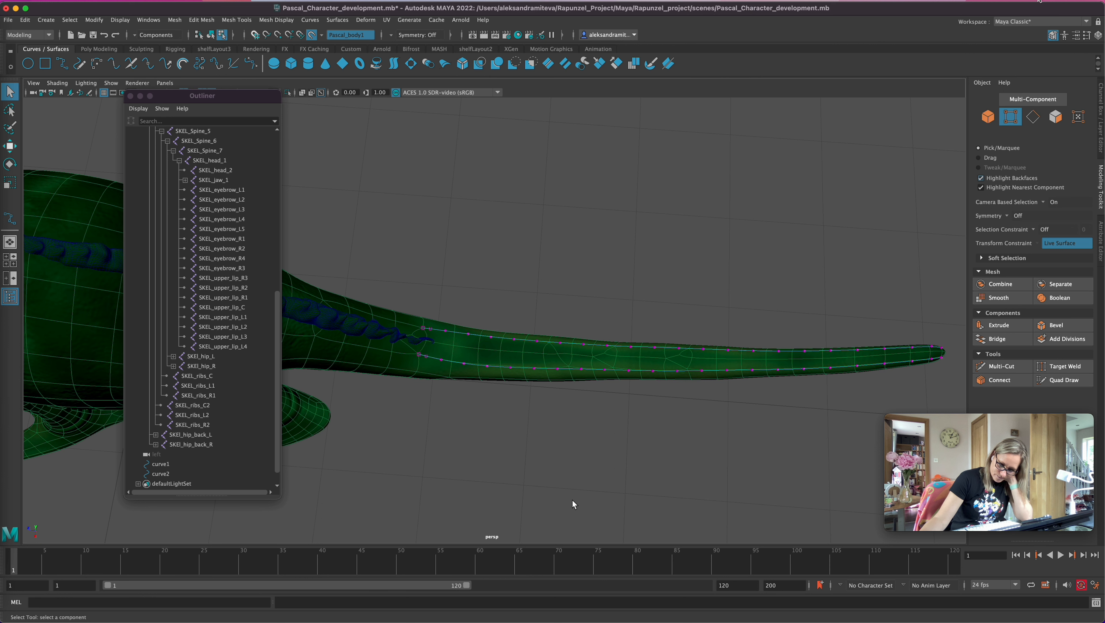
pyautogui.click(311, 20)
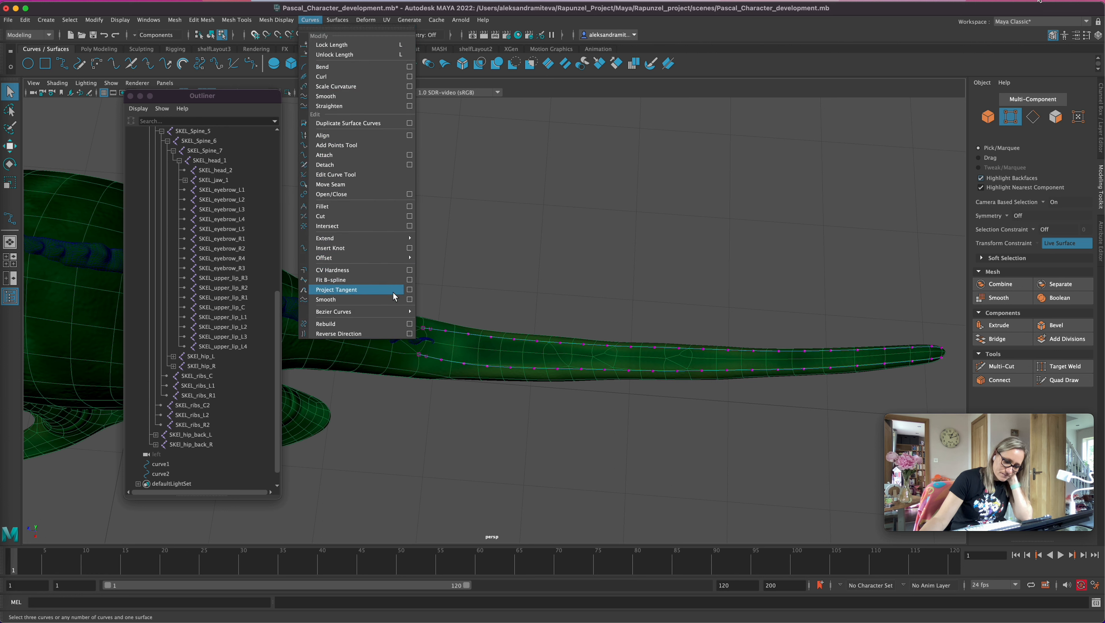
pyautogui.click(410, 323)
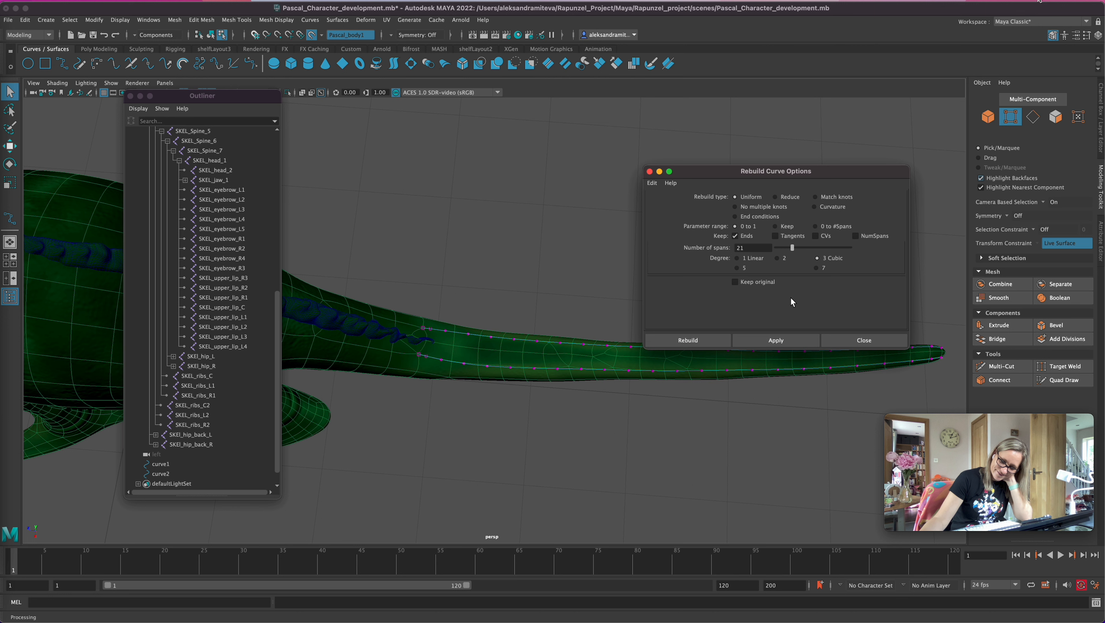
pyautogui.click(774, 196)
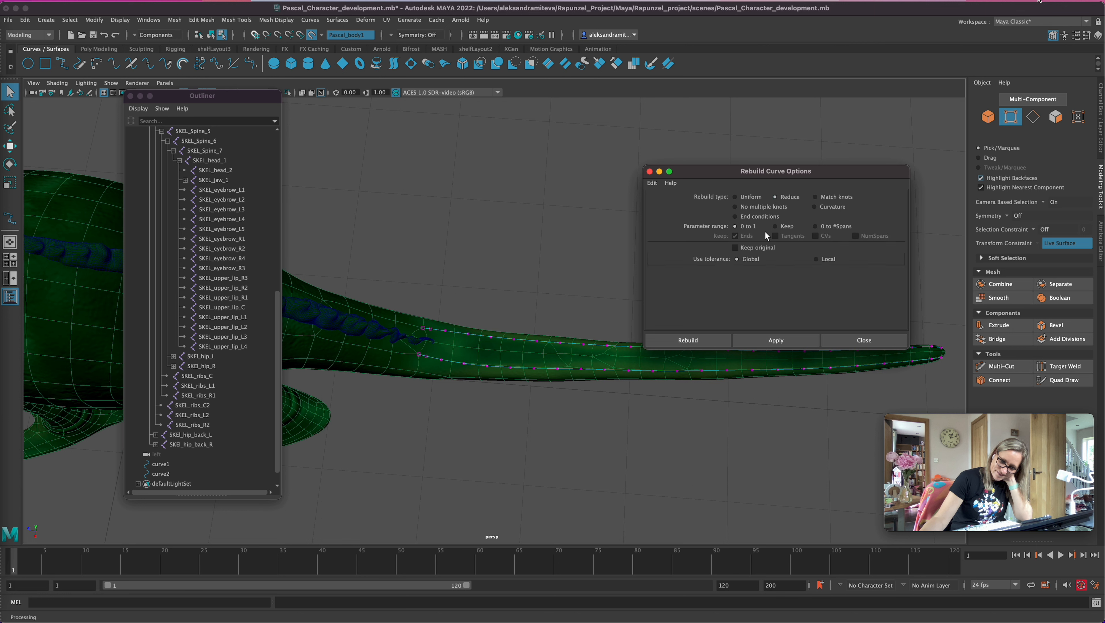
pyautogui.click(735, 198)
pyautogui.click(734, 207)
pyautogui.click(734, 197)
pyautogui.click(710, 338)
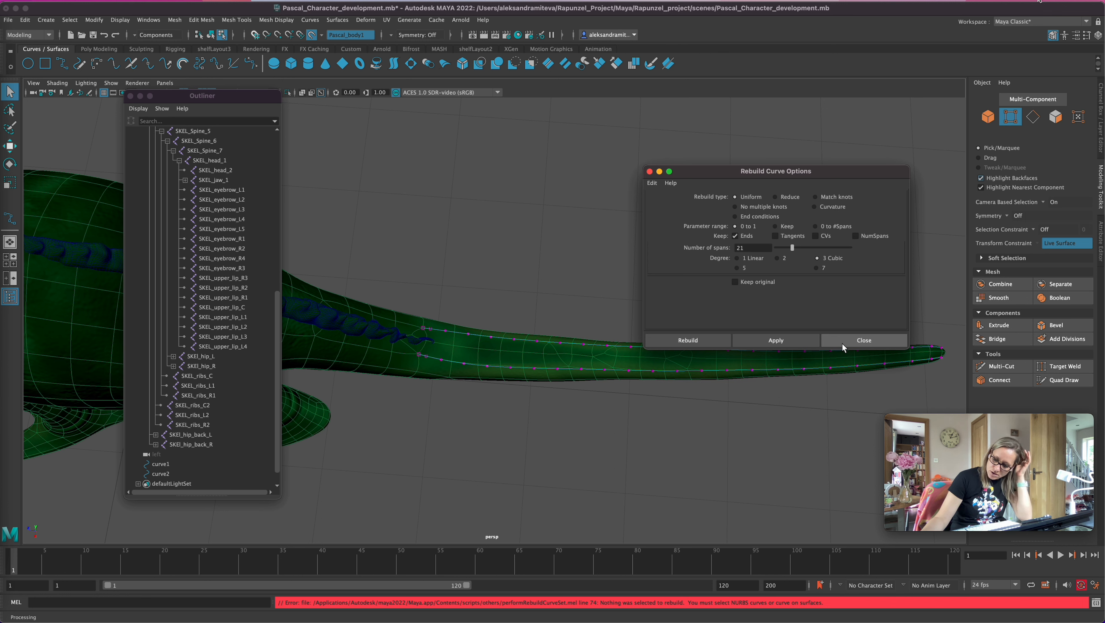
pyautogui.click(866, 341)
# Step: Return to object selection and rebuild curve1 and curve2 with the stored Uniform, 21-span, 3 Cubic settings
pyautogui.click(988, 117)
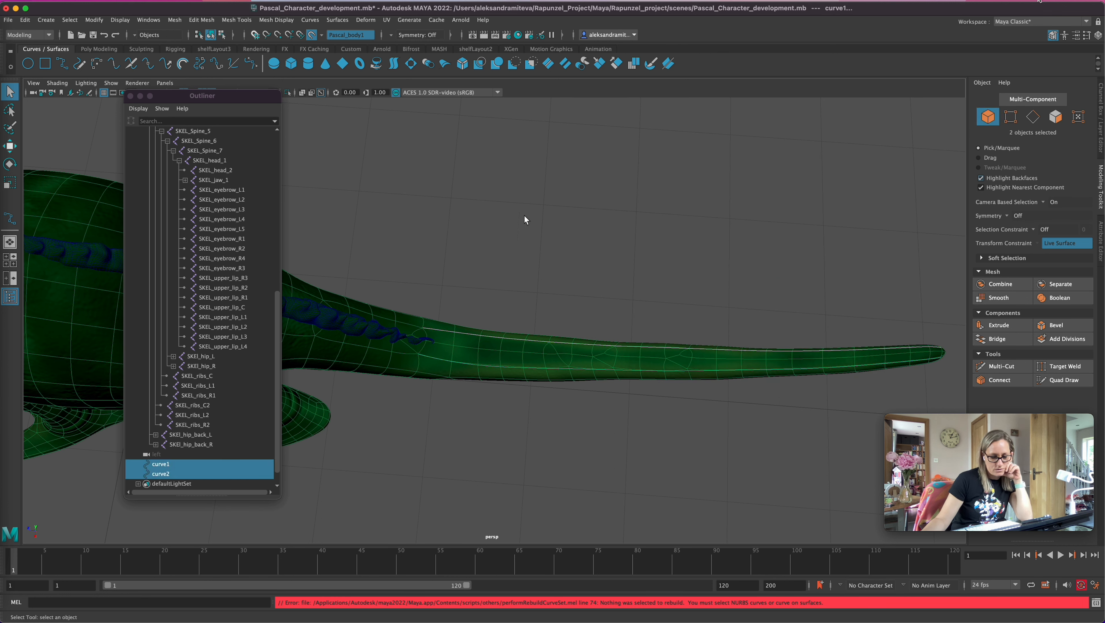
pyautogui.click(309, 19)
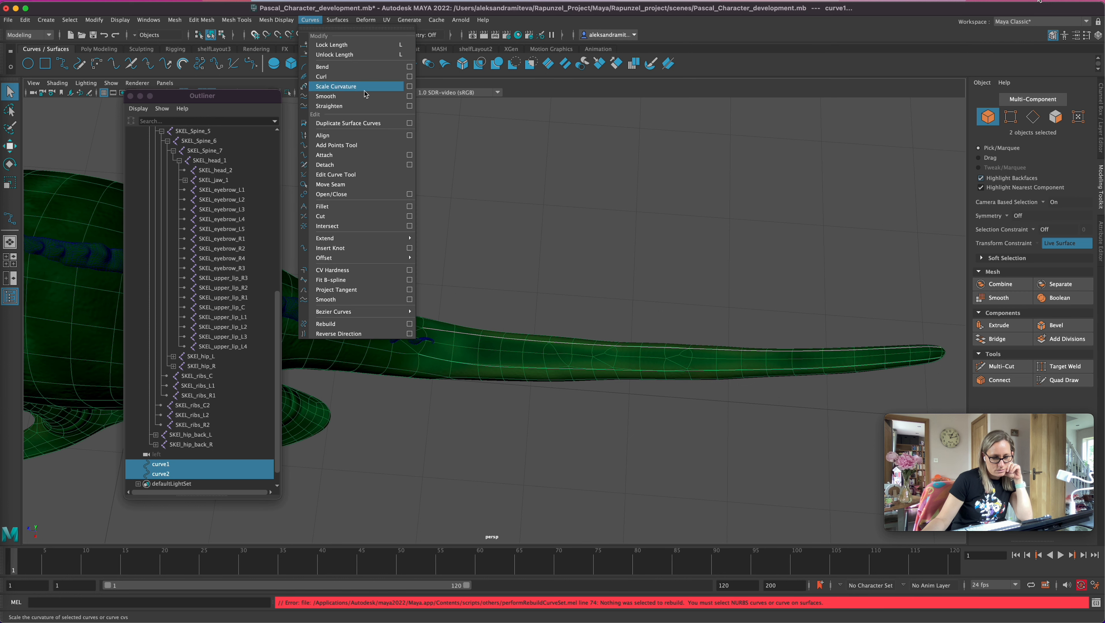
pyautogui.click(396, 325)
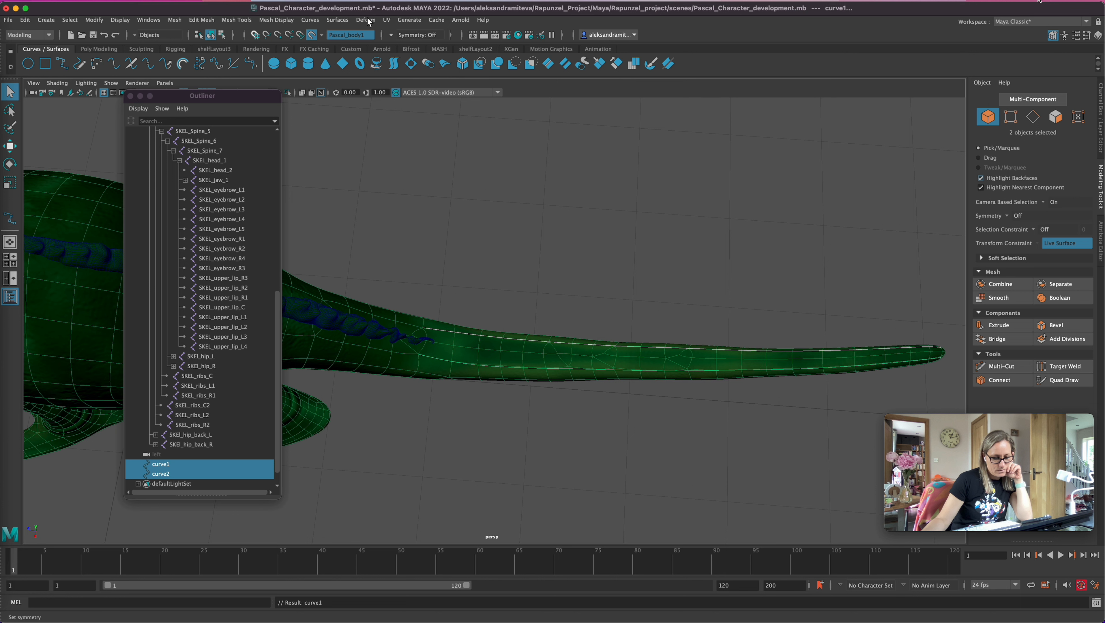
# Step: Try a Uniform, Cubic NURBS loft between curve1 and curve2, and undo it
pyautogui.click(342, 20)
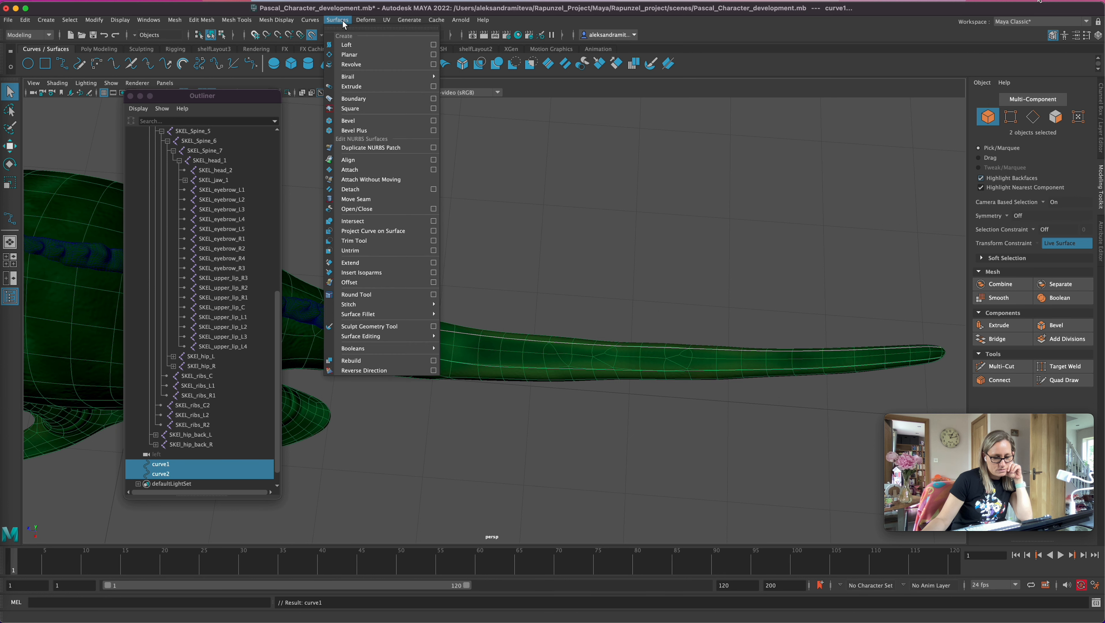
pyautogui.click(433, 45)
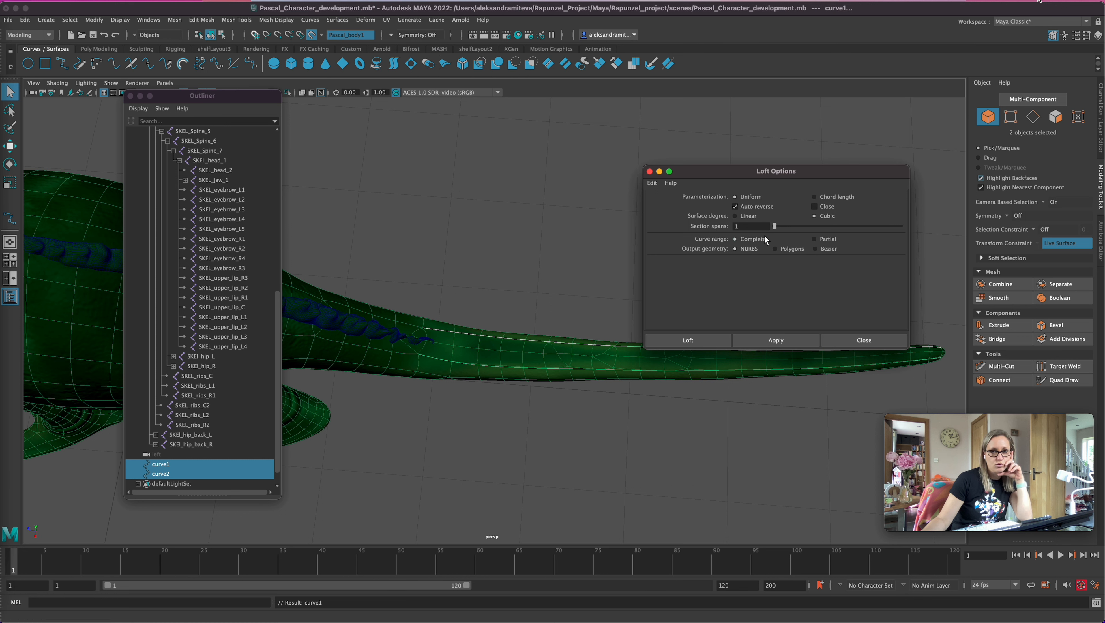
pyautogui.doubleClick(744, 225)
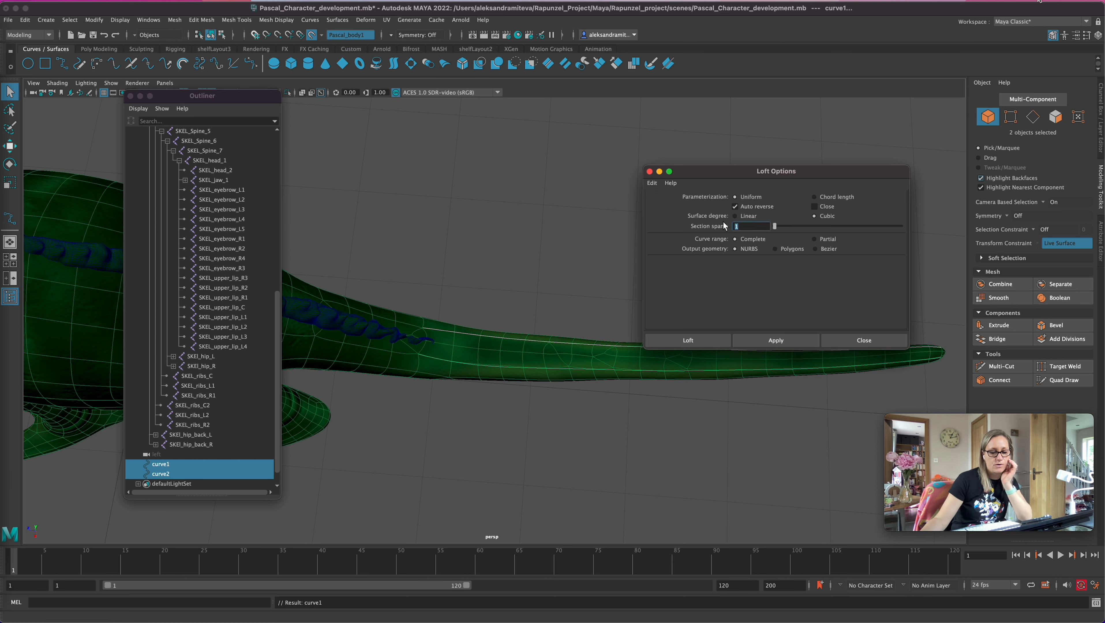
pyautogui.click(700, 338)
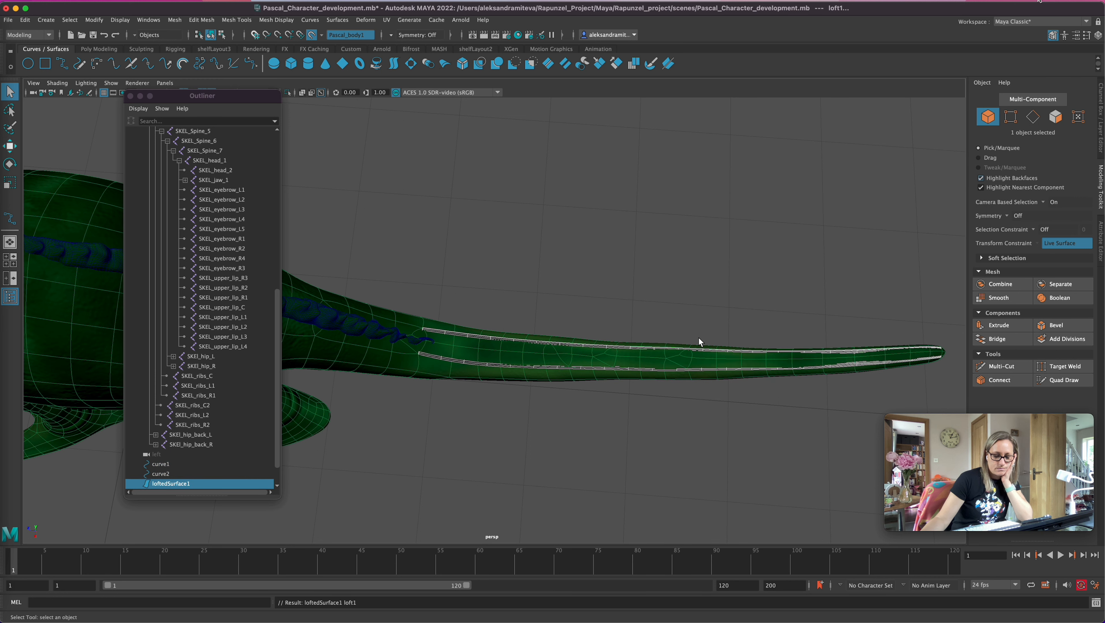
pyautogui.hotkey('ctrl', 'z')
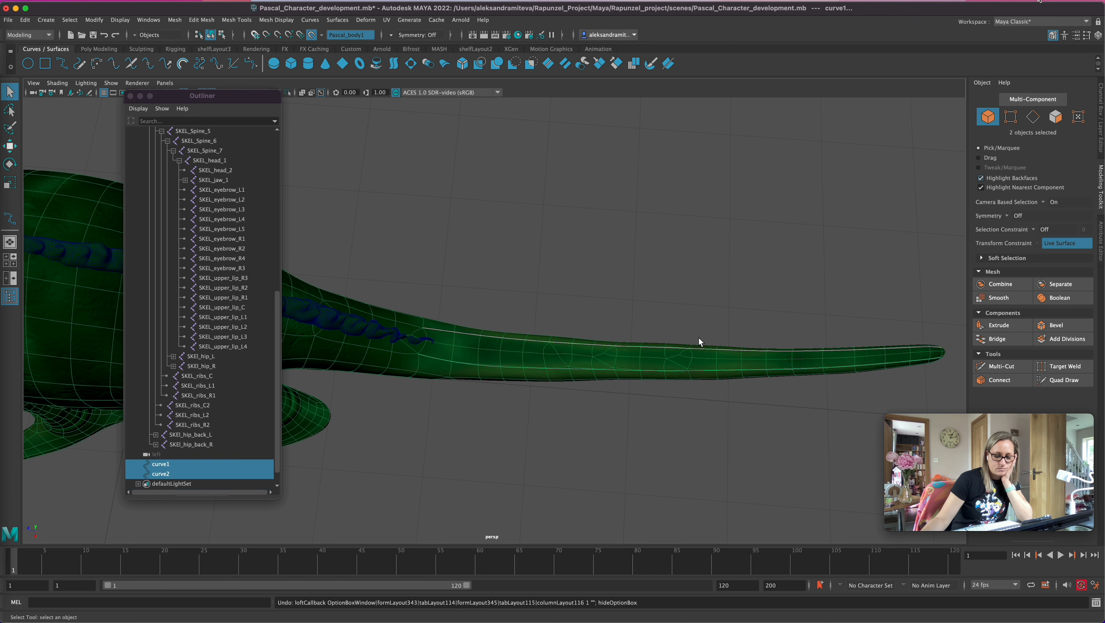
# Step: Reverse the direction of both selected tail curves
pyautogui.click(320, 21)
pyautogui.moveTo(385, 311)
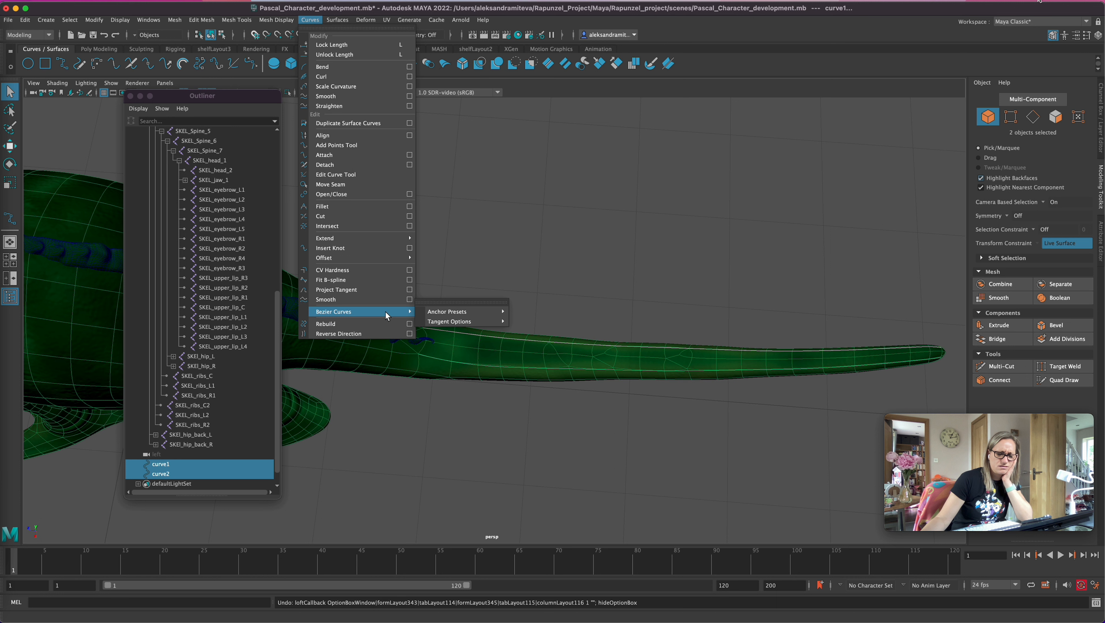
pyautogui.click(381, 334)
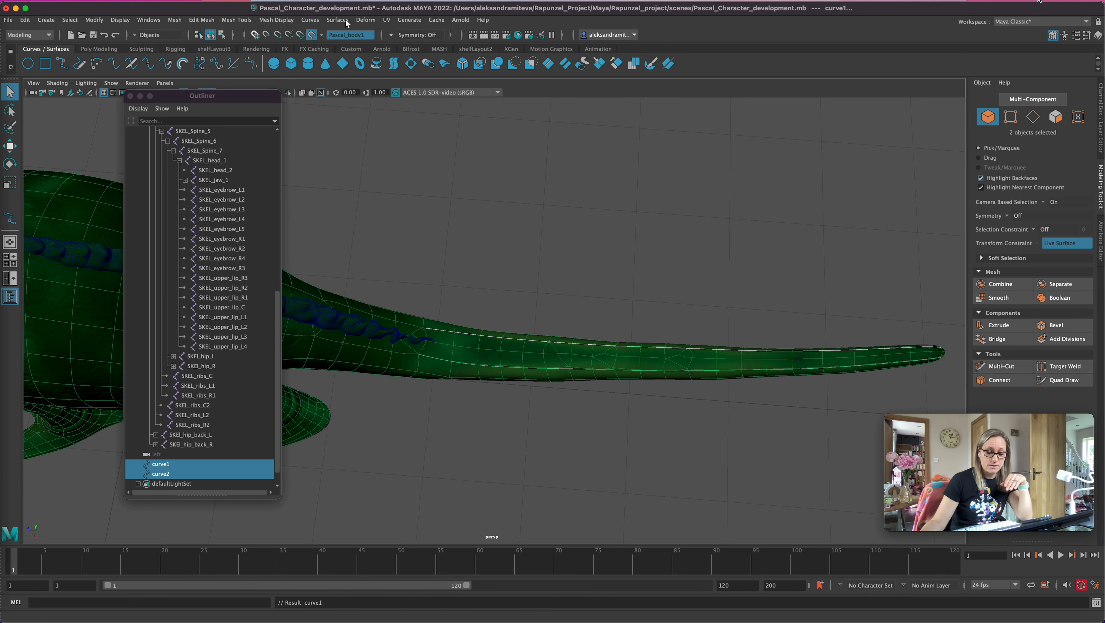
# Step: Reset the Loft options and loft a Uniform, Cubic NURBS surface with 1 section span between curve1 and curve2
pyautogui.click(315, 21)
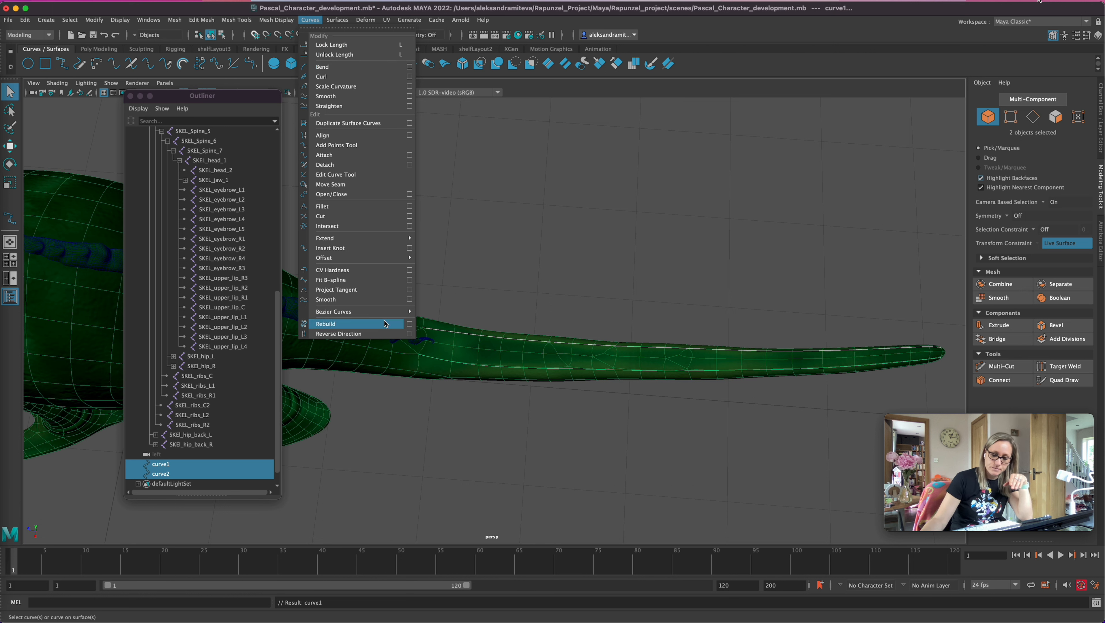
pyautogui.click(345, 21)
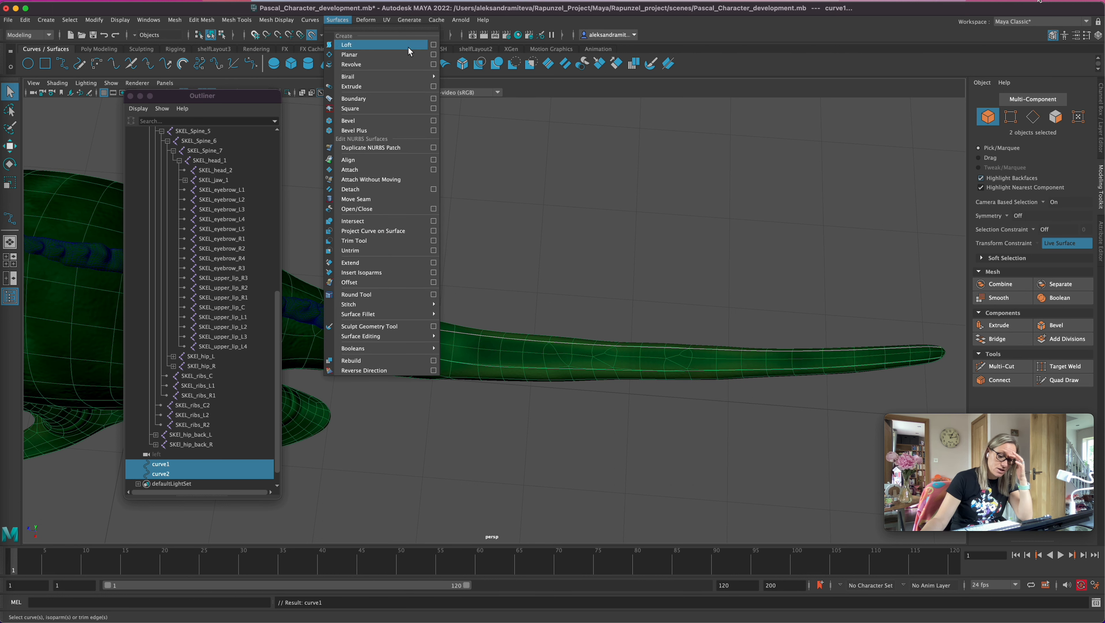
pyautogui.click(434, 44)
pyautogui.click(661, 184)
pyautogui.click(675, 201)
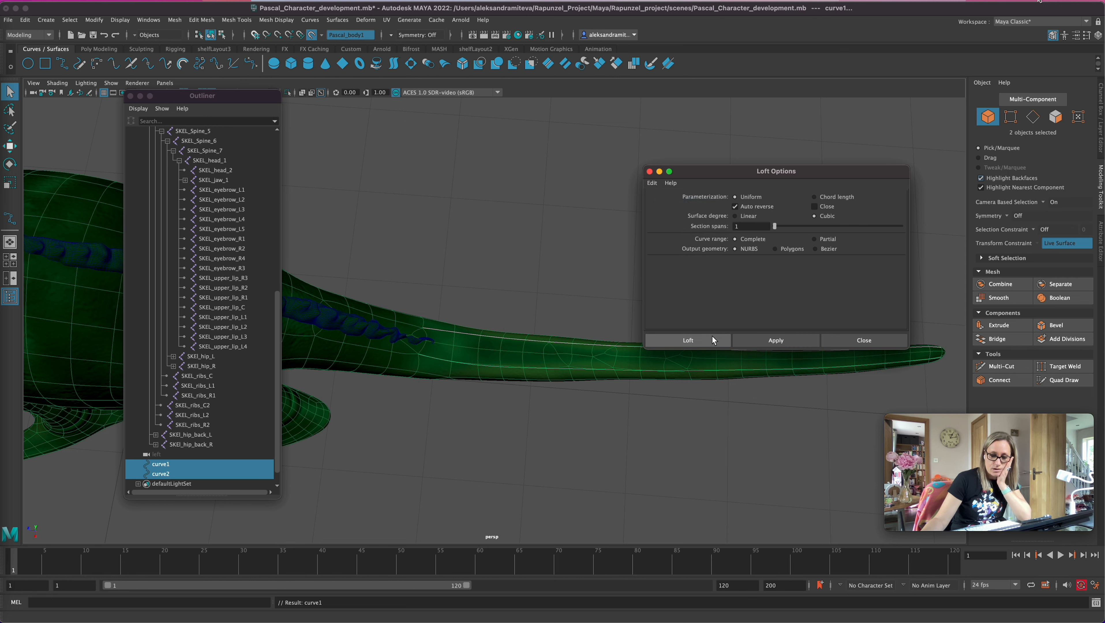
pyautogui.click(700, 339)
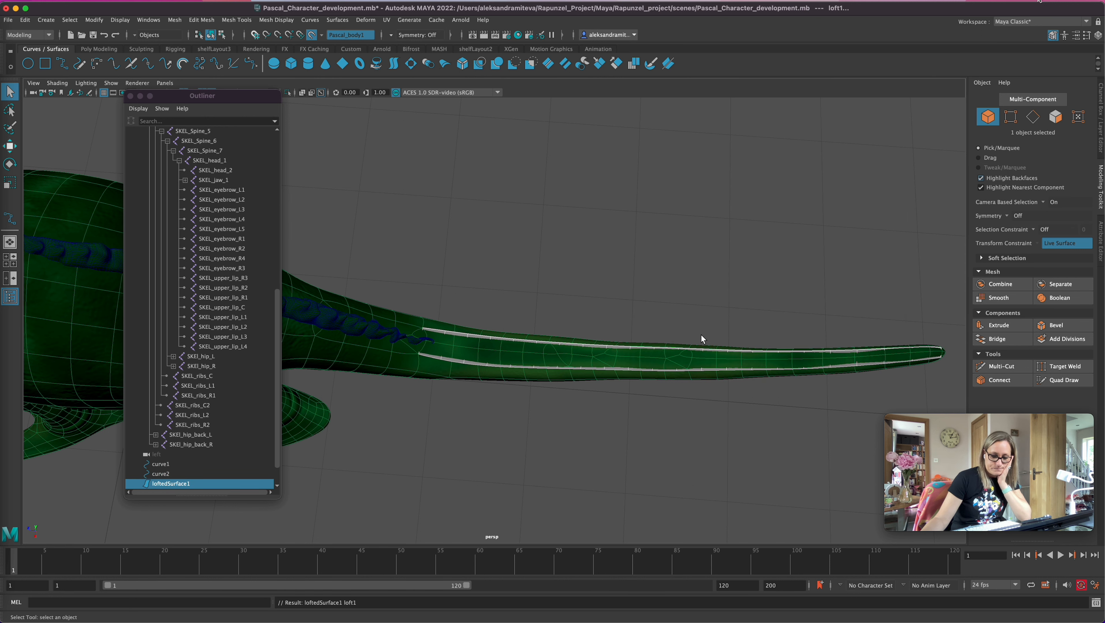
# Step: Turn off the live surface on the body and center the pivot of the lofted tail surface
pyautogui.keyDown('alt'); pyautogui.moveTo(600, 462); pyautogui.dragTo(602, 434); pyautogui.keyUp('alt')
pyautogui.press('w')
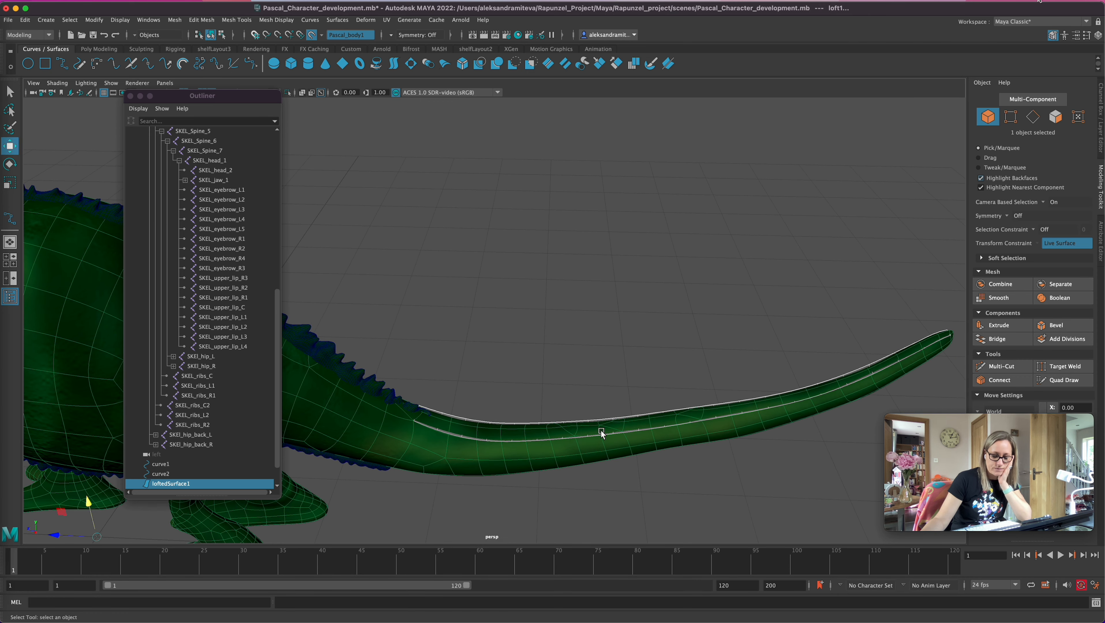
pyautogui.keyDown('alt'); pyautogui.moveTo(581, 482); pyautogui.dragTo(686, 446, button='right'); pyautogui.keyUp('alt')
pyautogui.click(313, 36)
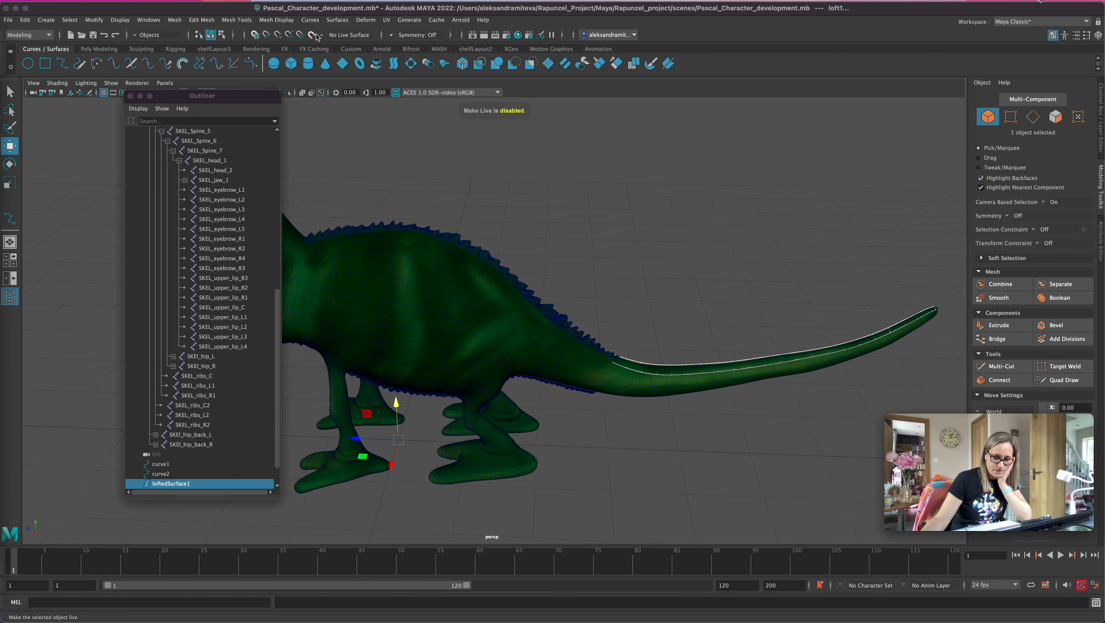
pyautogui.click(94, 20)
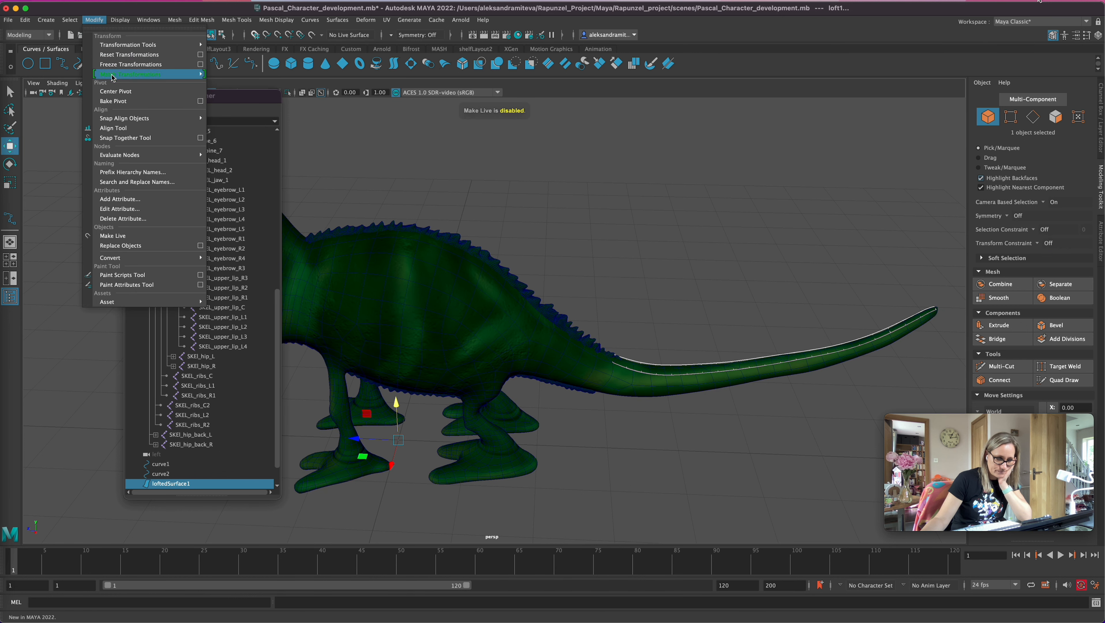
pyautogui.click(122, 91)
# Step: Move the lofted surface's pivot to the base of the tail and save the scene
pyautogui.moveTo(747, 352); pyautogui.dragTo(617, 318)
pyautogui.keyDown('alt'); pyautogui.moveTo(670, 436); pyautogui.dragTo(537, 426, button='middle'); pyautogui.keyUp('alt')
pyautogui.keyDown('alt'); pyautogui.moveTo(617, 447); pyautogui.dragTo(892, 458, button='right'); pyautogui.keyUp('alt')
pyautogui.keyDown('alt'); pyautogui.moveTo(626, 502); pyautogui.dragTo(585, 510); pyautogui.keyUp('alt')
pyautogui.keyDown('alt'); pyautogui.moveTo(481, 330); pyautogui.dragTo(481, 334); pyautogui.keyUp('alt')
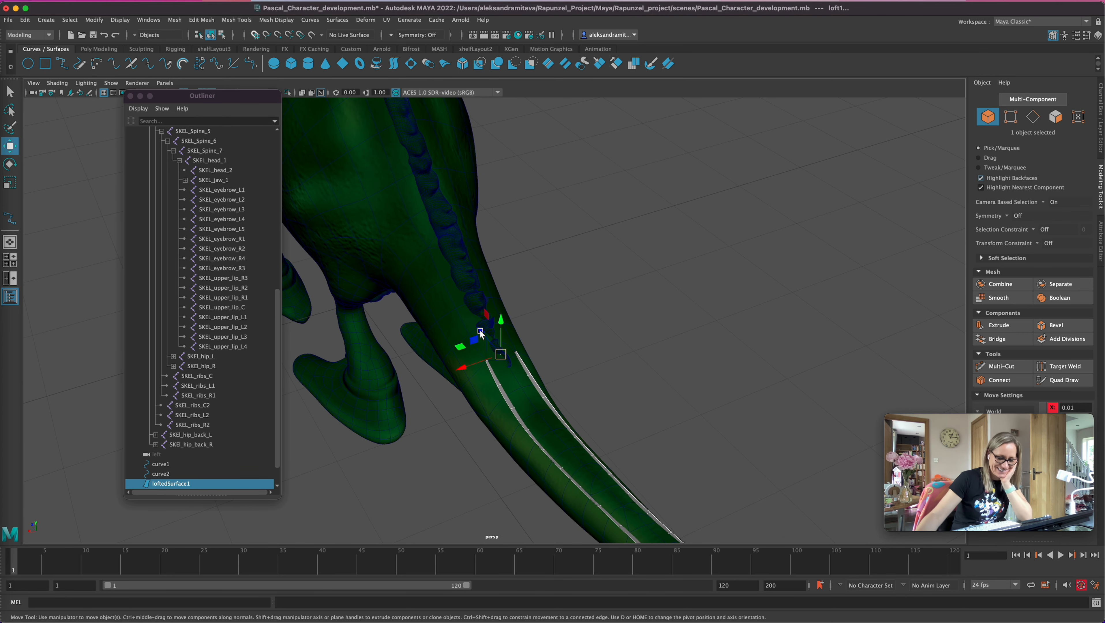
pyautogui.press('super+s')
# Step: Display the lofted surface's control vertices to examine their distribution along the tail, and return to object selection
pyautogui.keyDown('alt'); pyautogui.moveTo(480, 332); pyautogui.dragTo(602, 333); pyautogui.keyUp('alt')
pyautogui.moveTo(524, 323); pyautogui.dragTo(484, 323, button='right')
pyautogui.keyDown('alt'); pyautogui.moveTo(696, 401); pyautogui.dragTo(448, 369, button='right'); pyautogui.keyUp('alt')
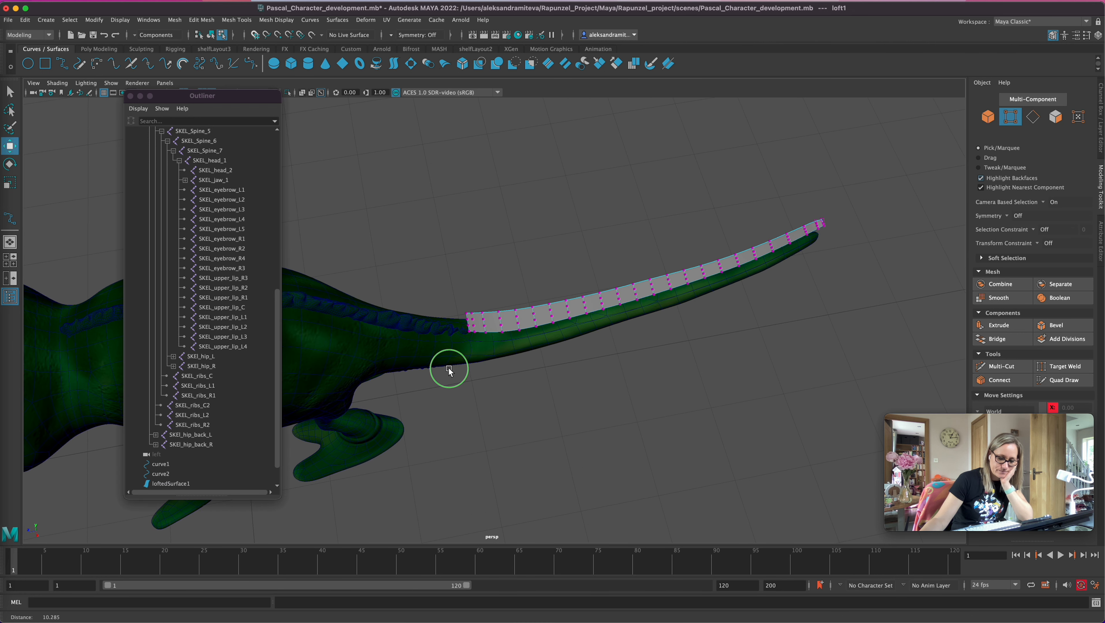
pyautogui.keyDown('alt'); pyautogui.moveTo(451, 372); pyautogui.dragTo(566, 467); pyautogui.keyUp('alt')
pyautogui.click(990, 117)
# Step: Set the lofted surface's Translate Y to 0 and save the scene
pyautogui.click(1101, 117)
pyautogui.click(1075, 118)
pyautogui.write('0')
pyautogui.press('Return')
pyautogui.scroll(-4, 563, 454)
pyautogui.press('super+s')
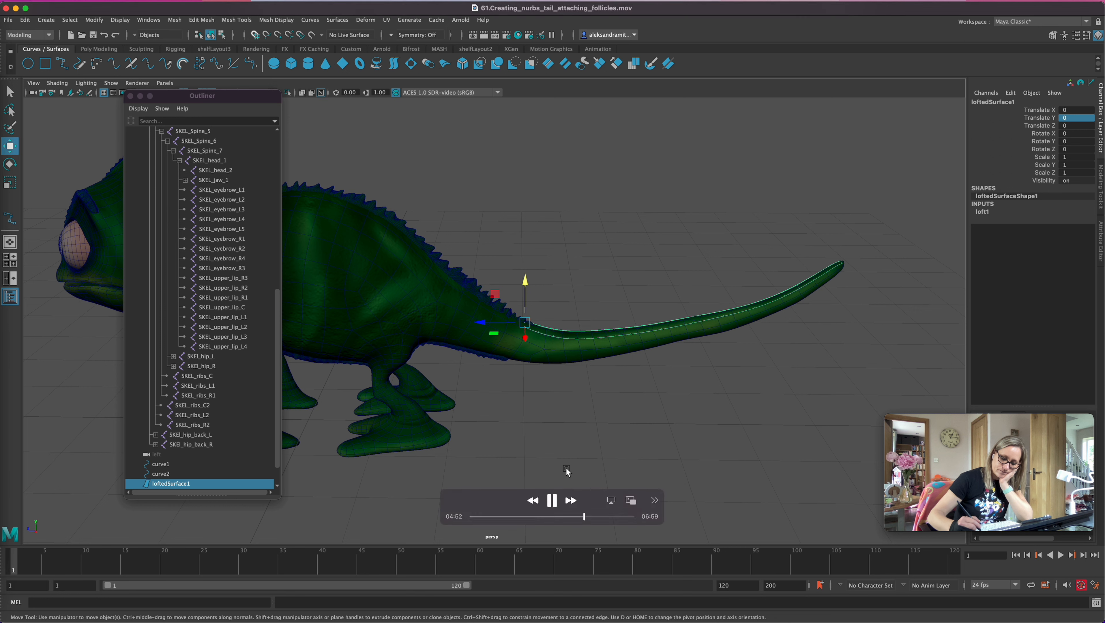
# Step: Rename the lofted surface as tail_ribbon
pyautogui.doubleClick(197, 484)
pyautogui.write('tail_ribbon')
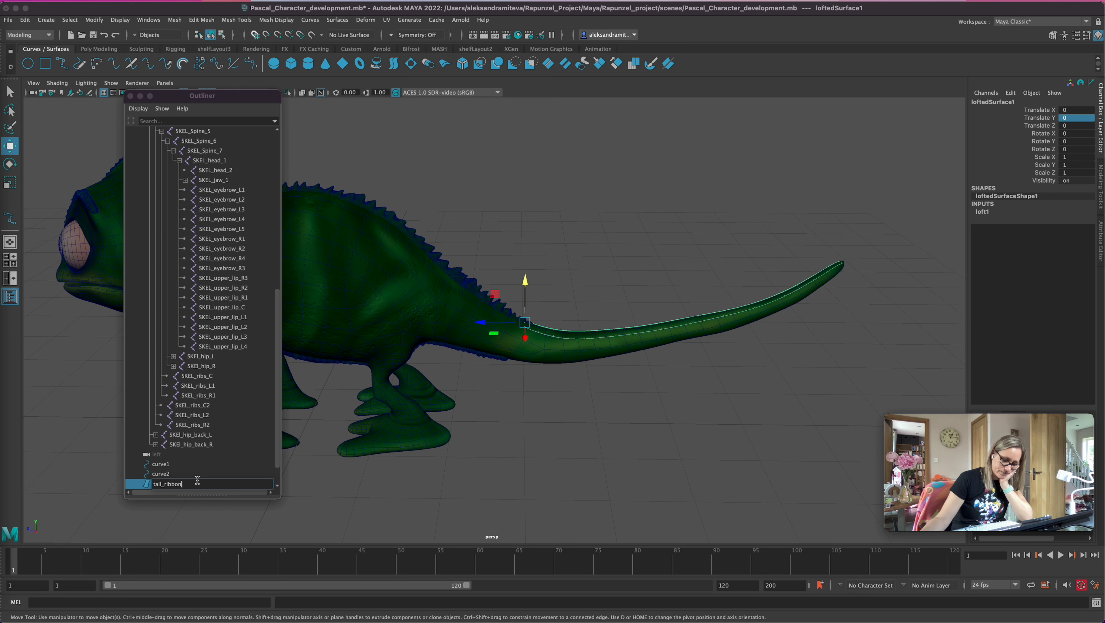
pyautogui.press('Return')
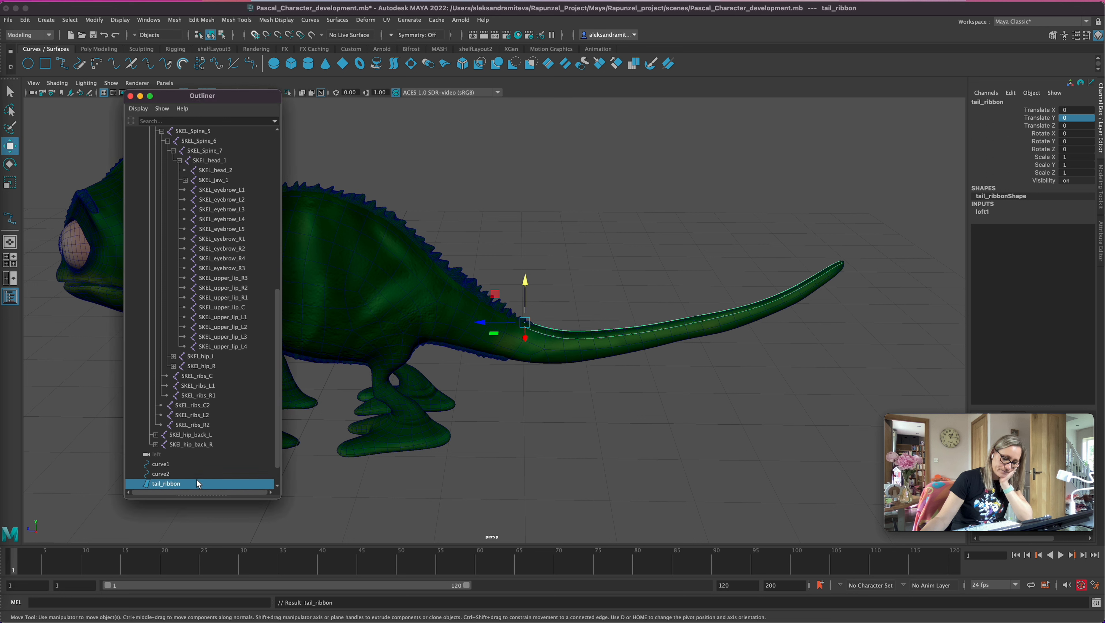
# Step: Switch to the FX toolset and reset the Create Hair options to their defaults for tail_ribbon
pyautogui.keyDown('alt'); pyautogui.moveTo(669, 459); pyautogui.dragTo(664, 465); pyautogui.keyUp('alt')
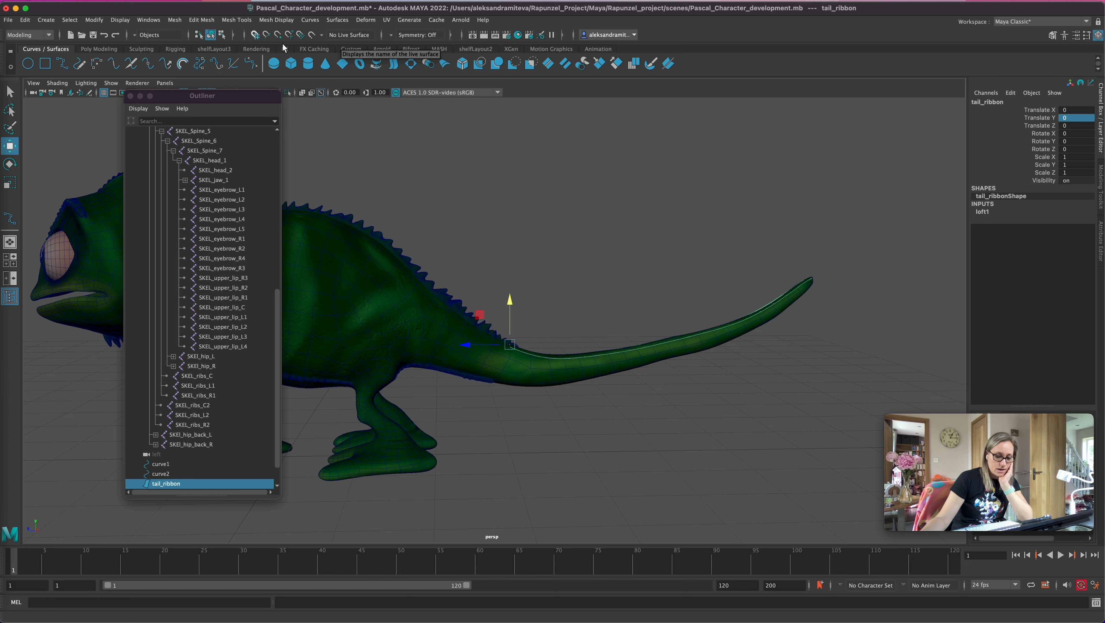
pyautogui.click(29, 34)
pyautogui.click(22, 76)
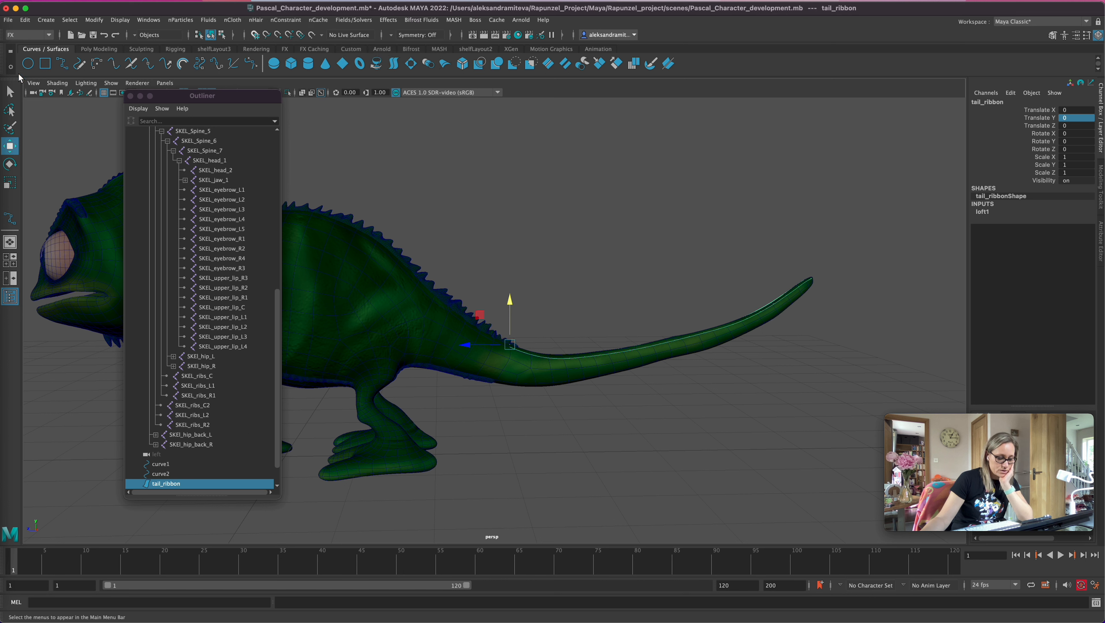
pyautogui.click(256, 20)
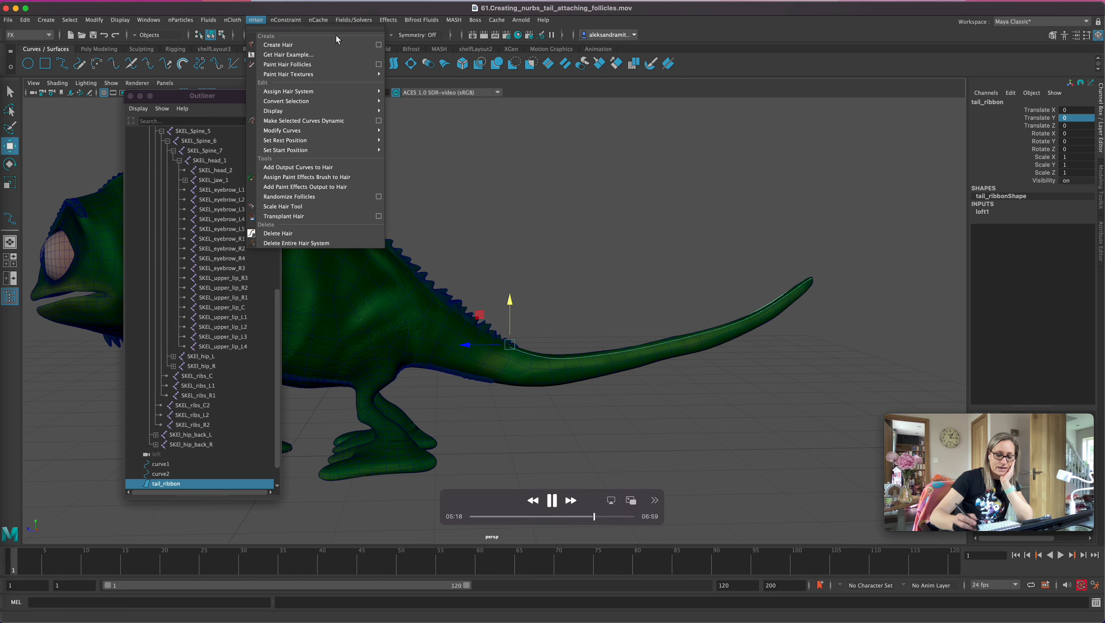
pyautogui.click(379, 45)
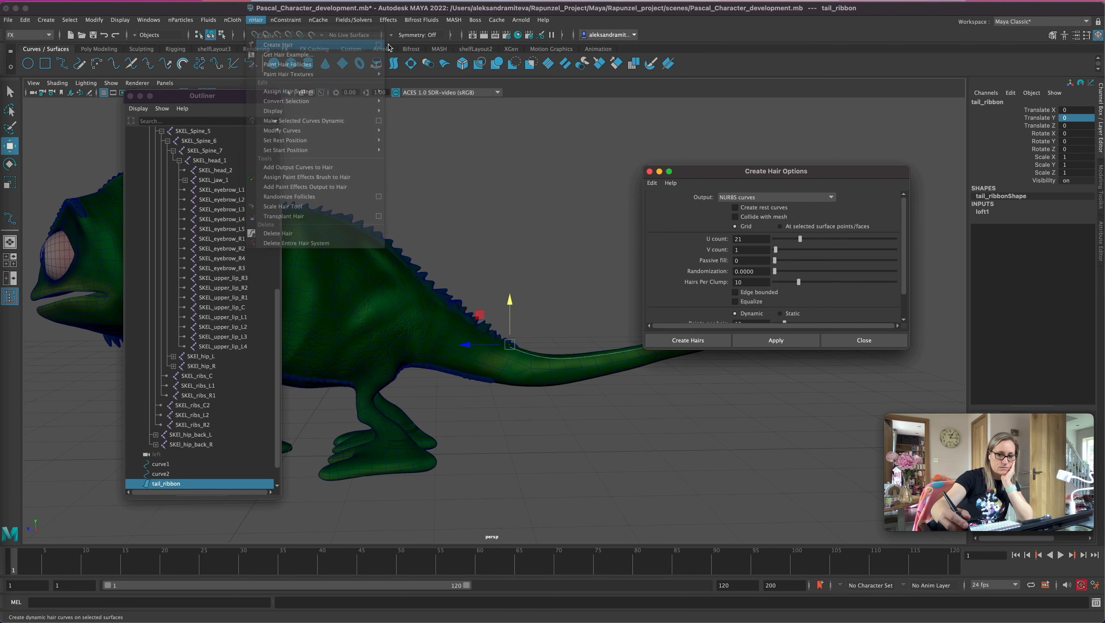
pyautogui.click(651, 183)
pyautogui.click(678, 202)
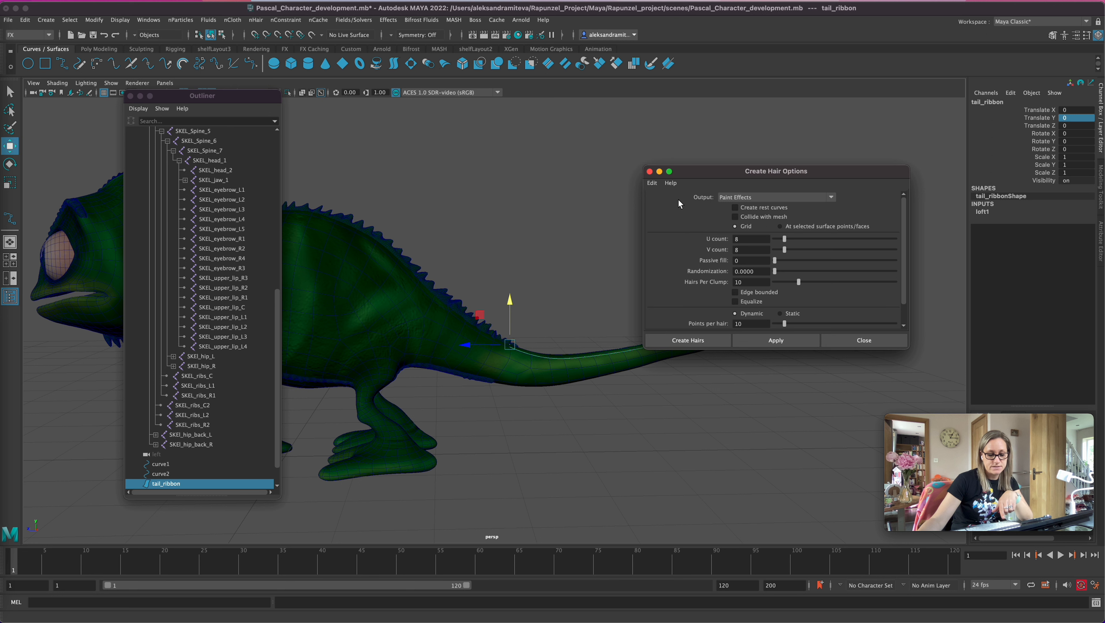
# Step: Set the Create Hair output to NURBS curves
pyautogui.click(757, 199)
pyautogui.click(749, 217)
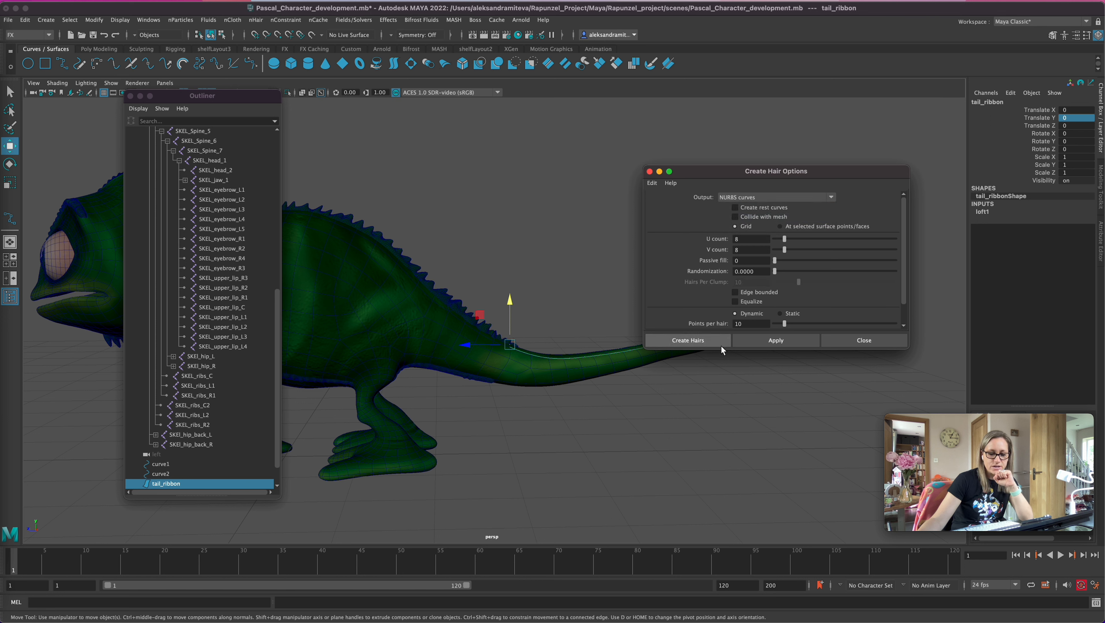
# Step: Try creating hairs on tail_ribbon with changed U and V counts, and undo the creation
pyautogui.doubleClick(740, 239)
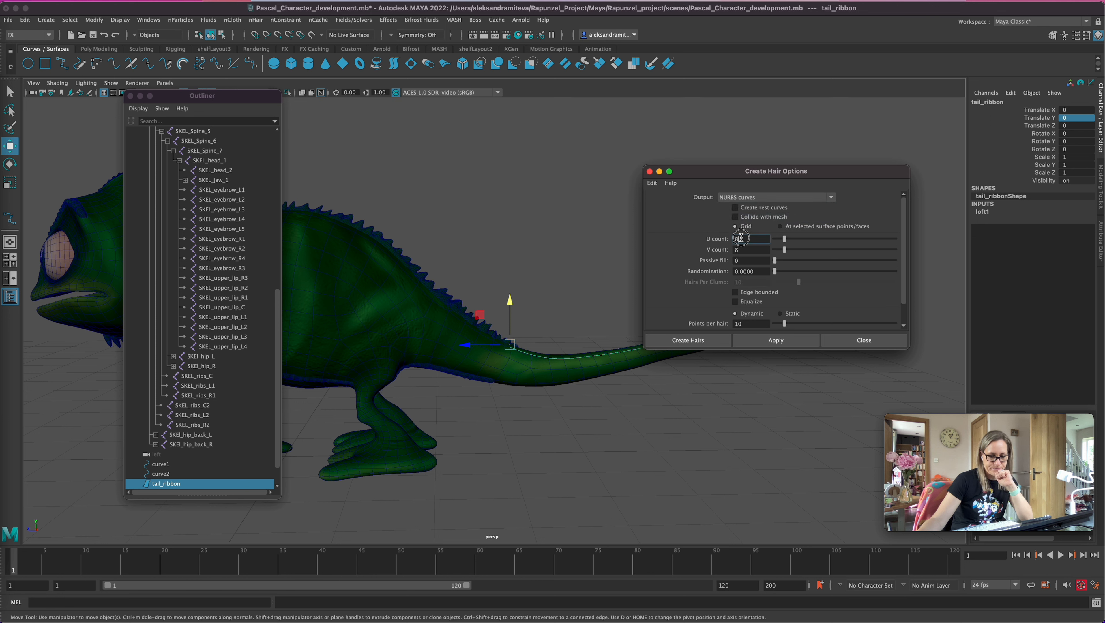
pyautogui.press('Tab')
pyautogui.write('2')
pyautogui.click(699, 340)
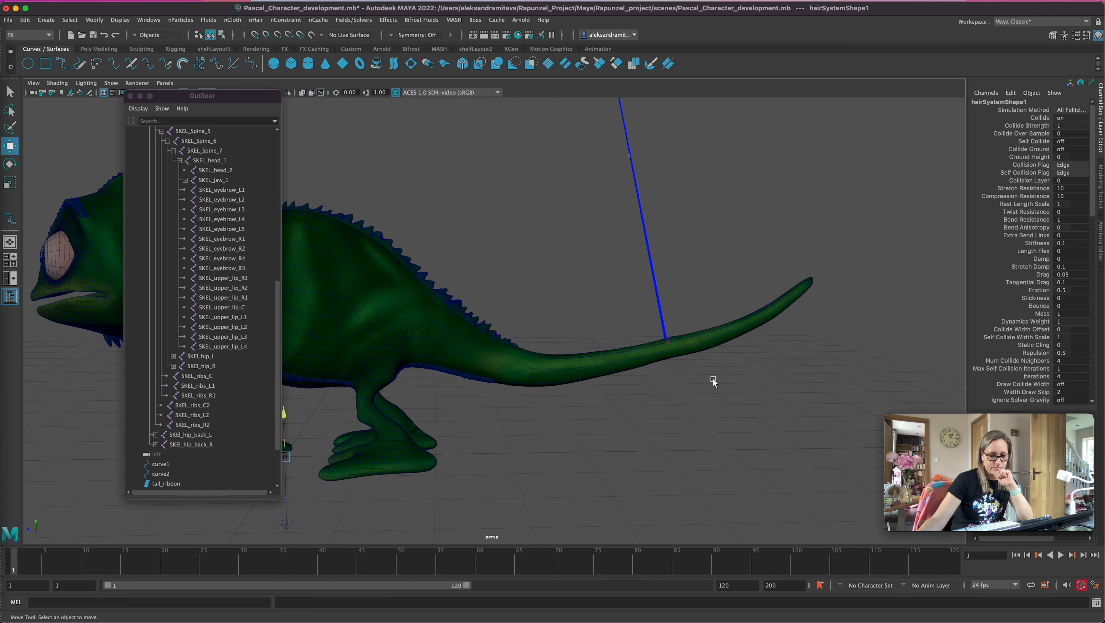
pyautogui.press('super+z')
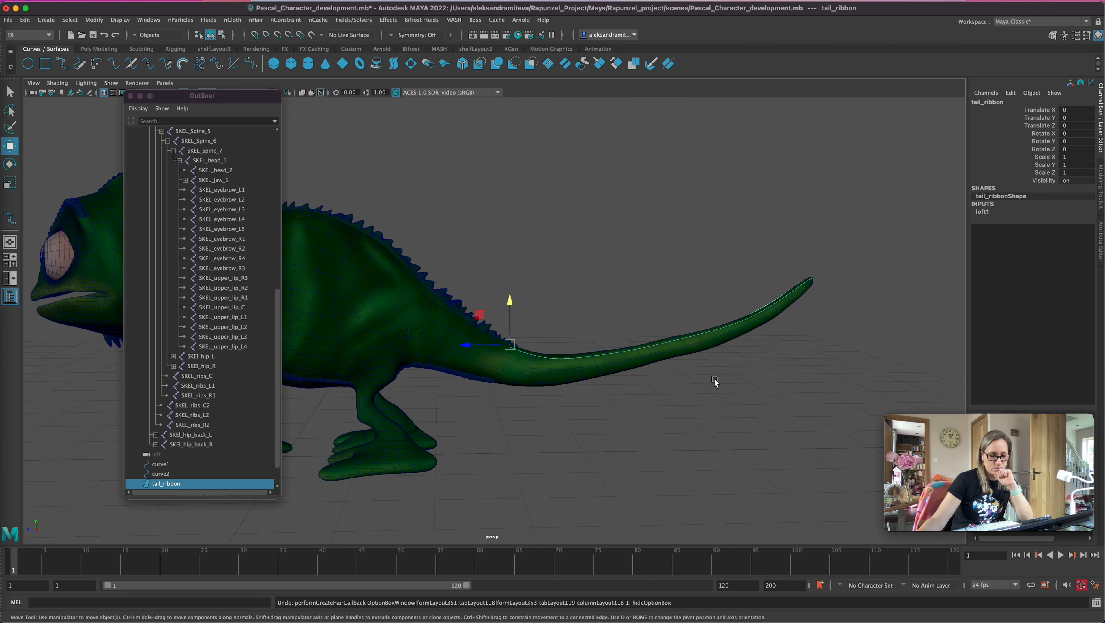
# Step: Create hairs on tail_ribbon with a U count of 21 and a V count of 1
pyautogui.click(257, 20)
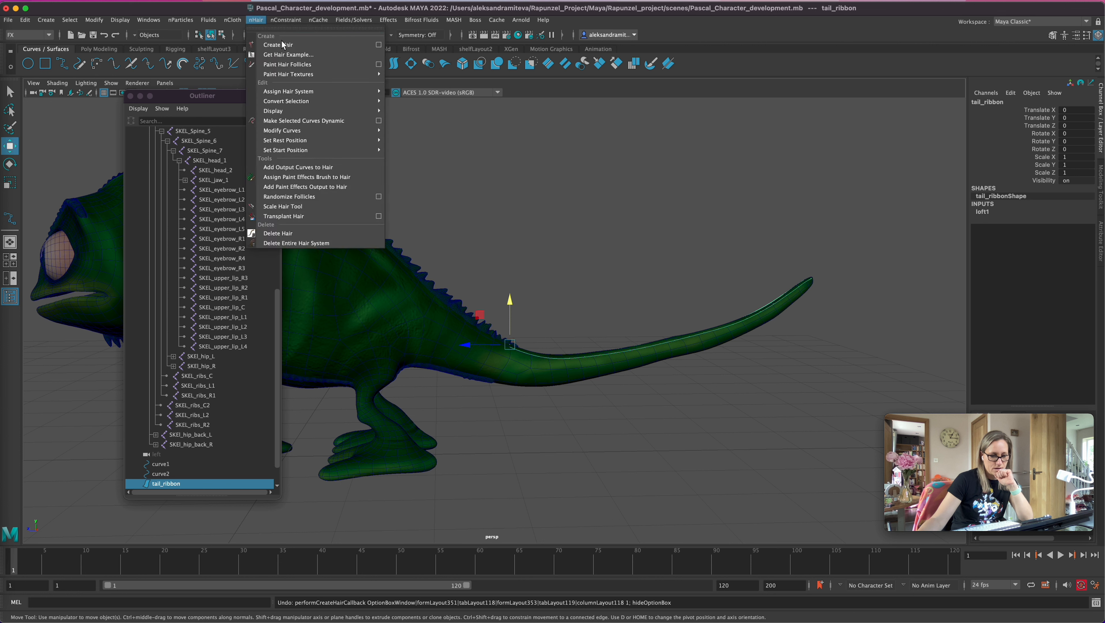
pyautogui.click(382, 46)
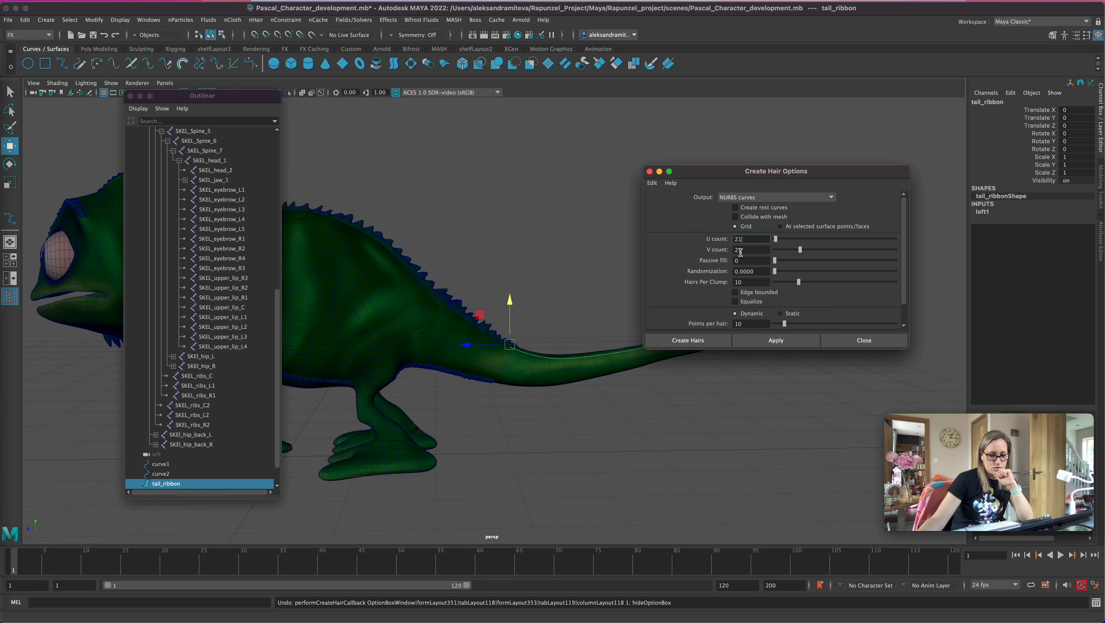
pyautogui.write('21')
pyautogui.press('Tab')
pyautogui.write('1')
pyautogui.click(720, 342)
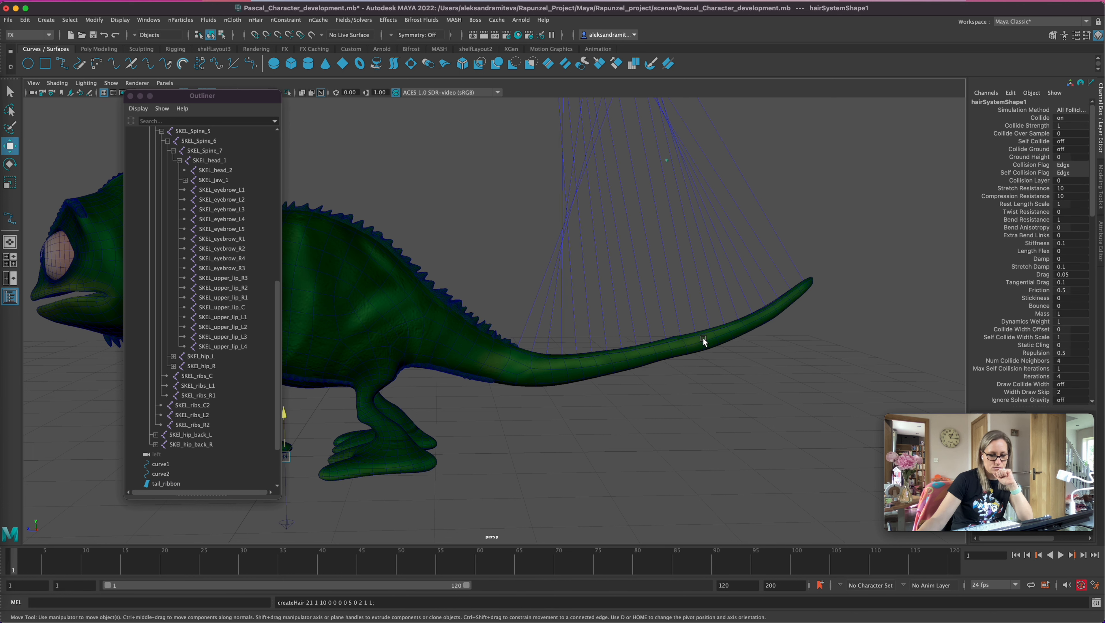
# Step: Raise tail_ribbon above the tail to examine it against the hairs, and set its Translate Y back to 0
pyautogui.moveTo(275, 408); pyautogui.dragTo(273, 470)
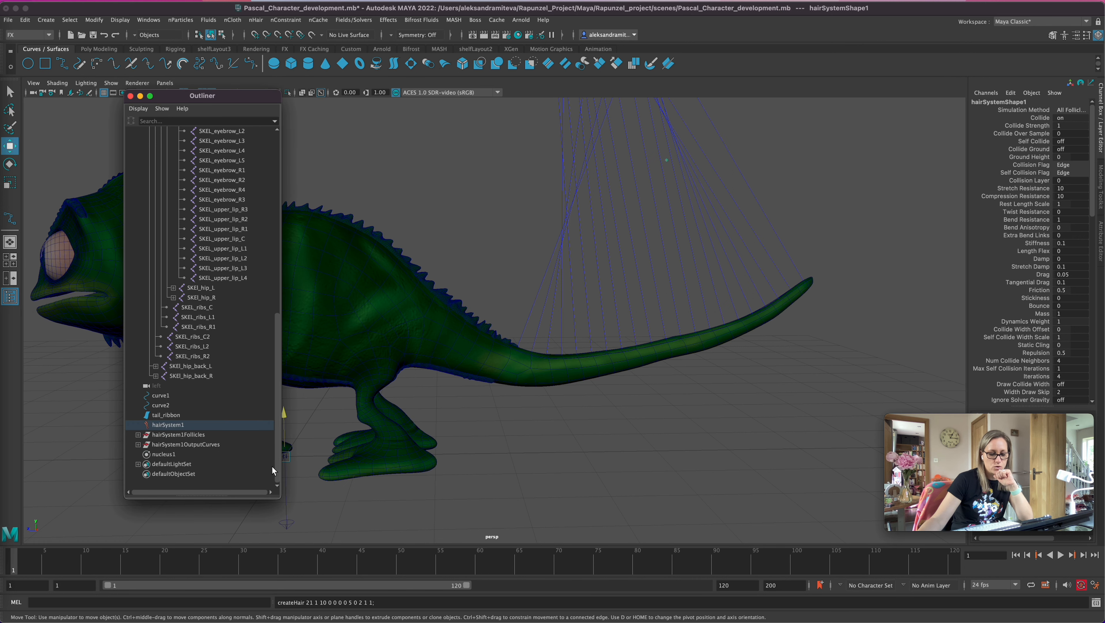
pyautogui.moveTo(568, 463)
pyautogui.keyDown('alt'); pyautogui.mouseDown()
pyautogui.moveTo(567, 480)
pyautogui.moveTo(565, 463)
pyautogui.mouseUp(); pyautogui.keyUp('alt')
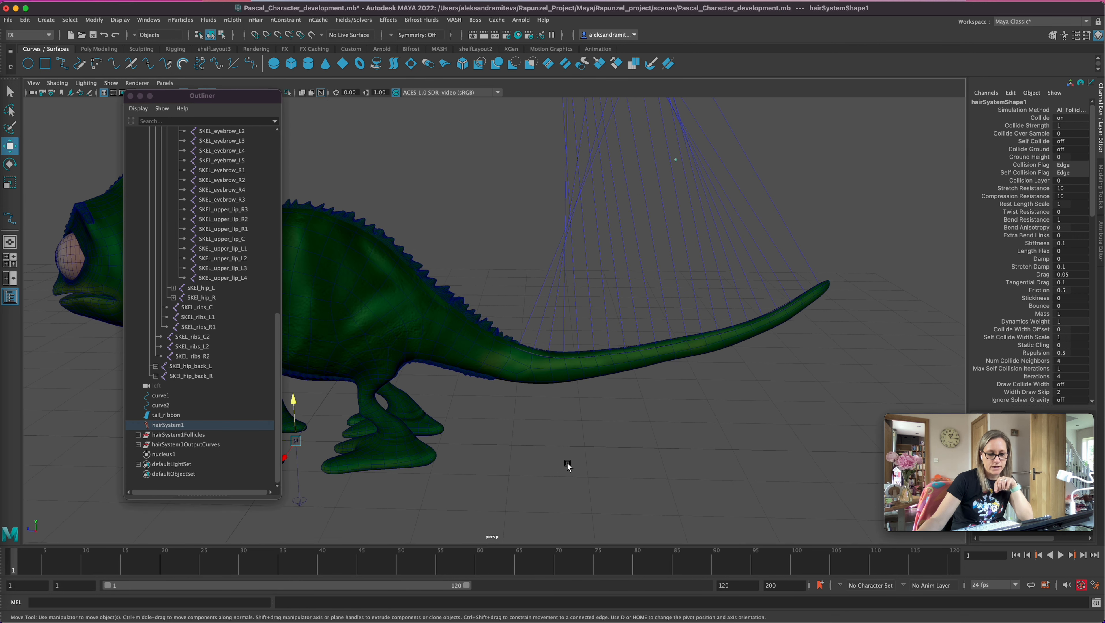
pyautogui.click(166, 415)
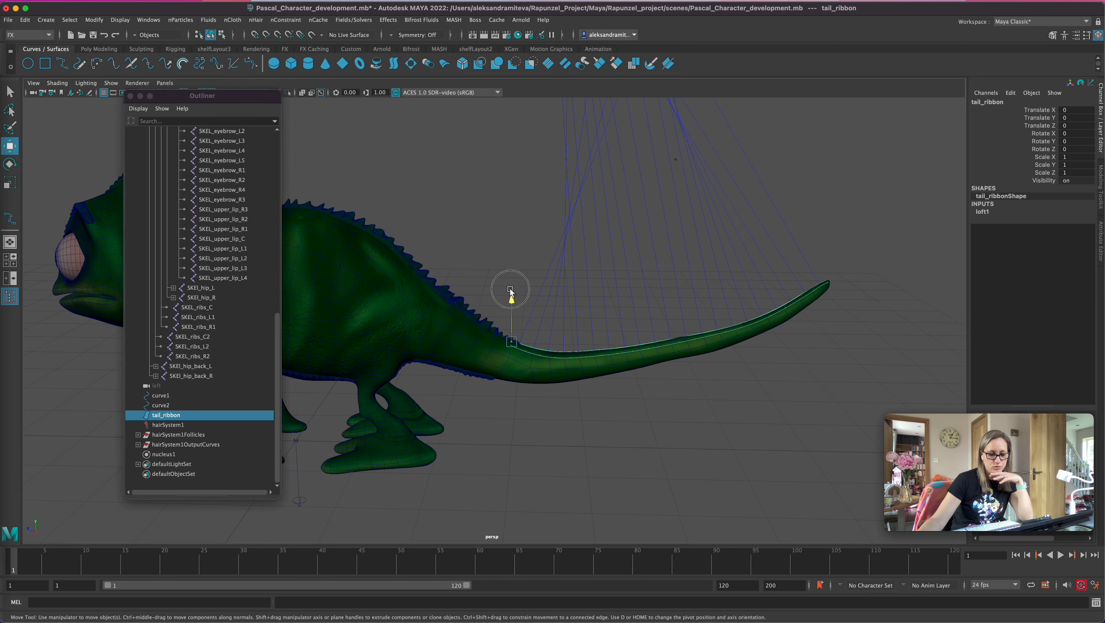
pyautogui.moveTo(510, 286); pyautogui.dragTo(511, 283)
pyautogui.keyDown('alt'); pyautogui.moveTo(701, 460); pyautogui.dragTo(702, 456); pyautogui.keyUp('alt')
pyautogui.doubleClick(1082, 117)
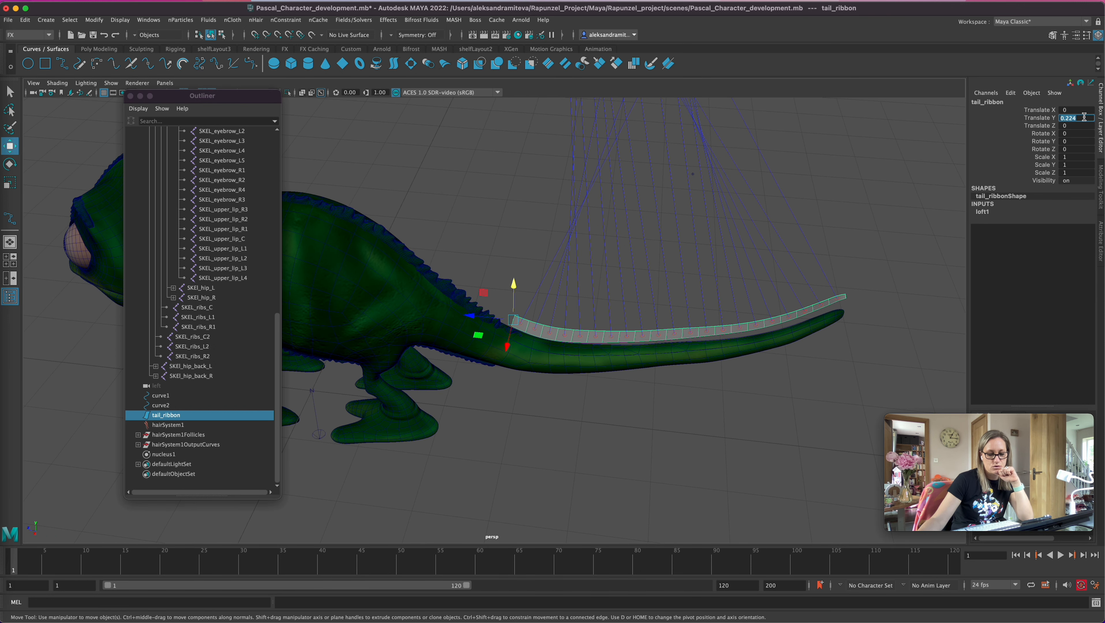
pyautogui.write('0')
pyautogui.press('Return')
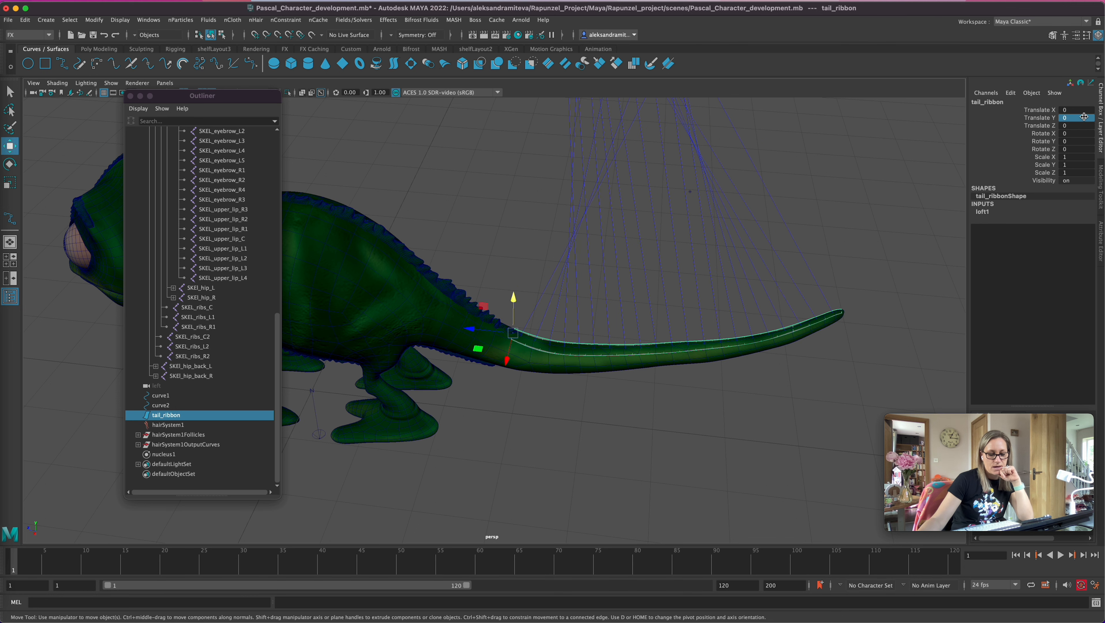
# Step: Delete hairSystem1, hairSystem1OutputCurves and nucleus1 from the scene, keeping the follicles group
pyautogui.keyDown('alt'); pyautogui.moveTo(524, 485); pyautogui.dragTo(668, 463); pyautogui.keyUp('alt')
pyautogui.moveTo(205, 96); pyautogui.dragTo(256, 90)
pyautogui.click(245, 417)
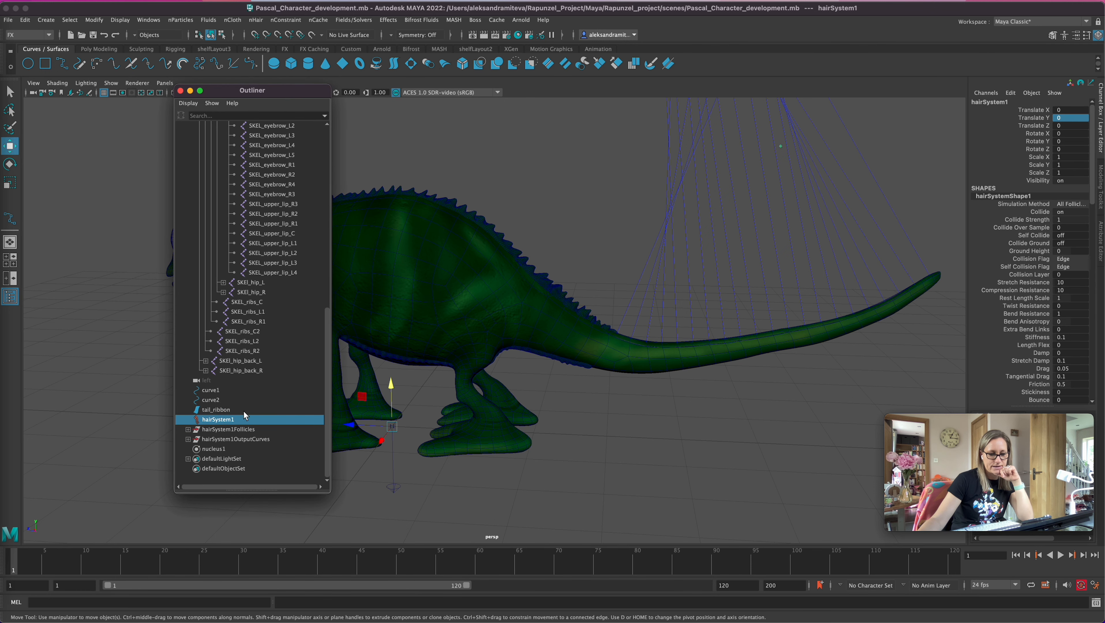
pyautogui.press('Delete')
pyautogui.click(227, 439)
pyautogui.press('Delete')
pyautogui.click(219, 449)
pyautogui.press('Delete')
# Step: Expand hairSystem1Follicles and delete the curve under its first follicle, tail_ribbonFollicle250
pyautogui.click(189, 449)
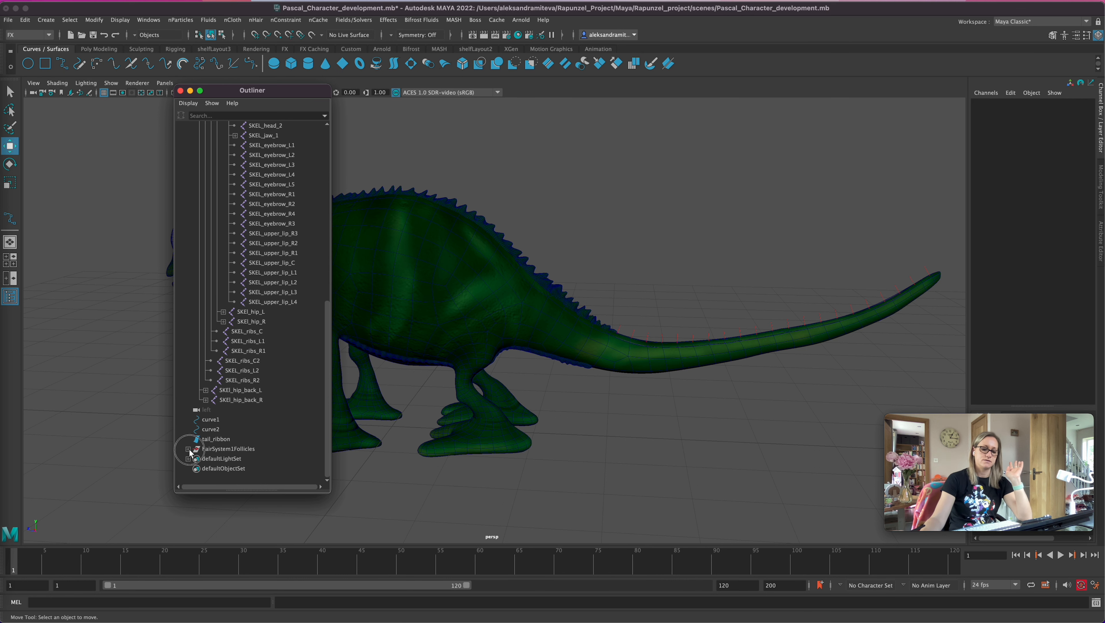
pyautogui.moveTo(328, 353); pyautogui.dragTo(320, 477)
pyautogui.click(194, 253)
pyautogui.click(232, 263)
pyautogui.press('Delete')
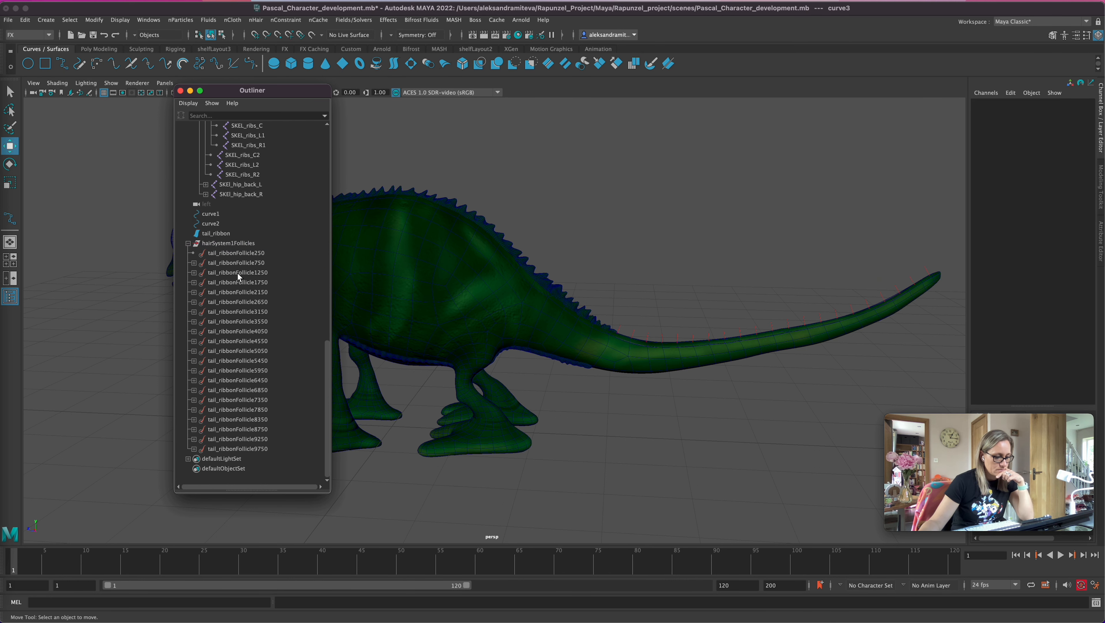
# Step: Expand the follicles from tail_ribbonFollicle750 to tail_ribbonFollicle4550 to reveal their child curves
pyautogui.click(194, 263)
pyautogui.click(194, 282)
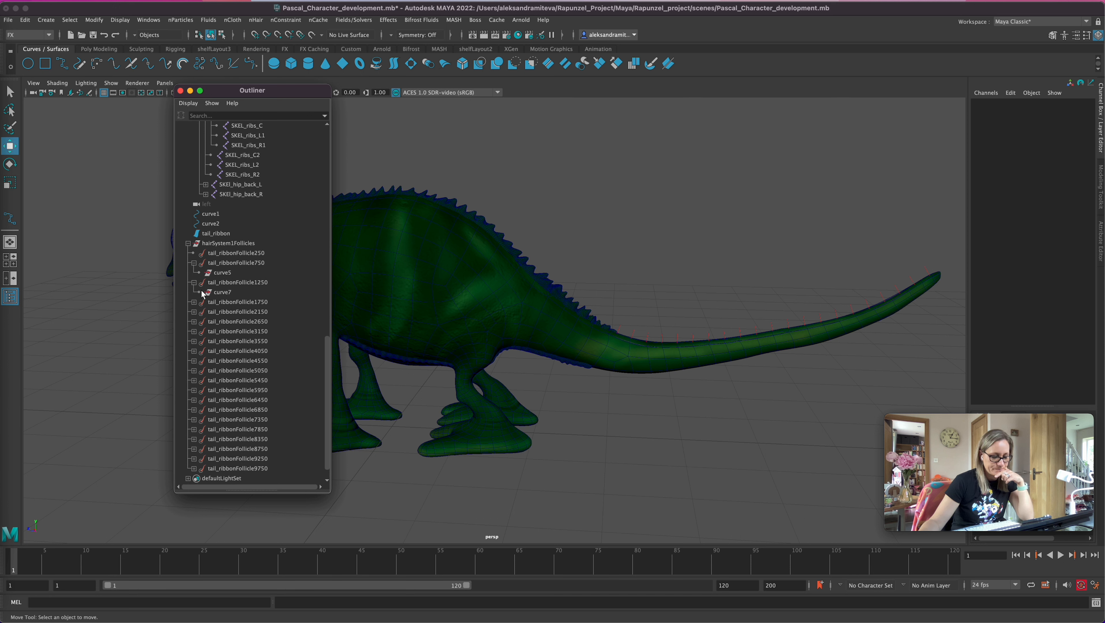
pyautogui.click(194, 302)
pyautogui.click(194, 322)
pyautogui.click(194, 341)
pyautogui.click(194, 361)
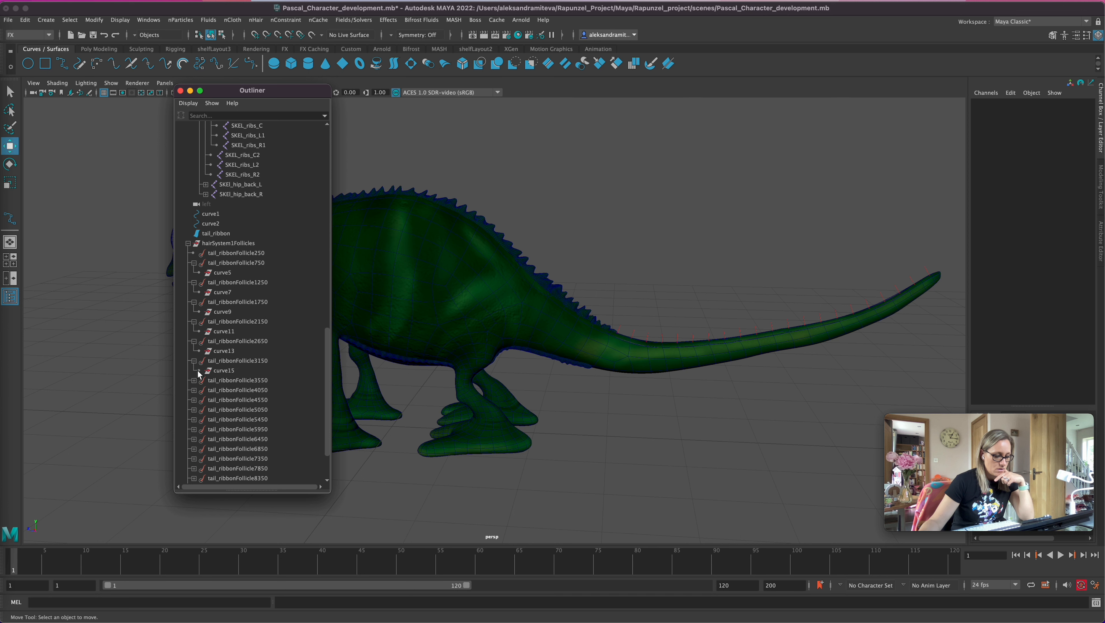
pyautogui.click(194, 380)
pyautogui.click(194, 401)
pyautogui.click(194, 419)
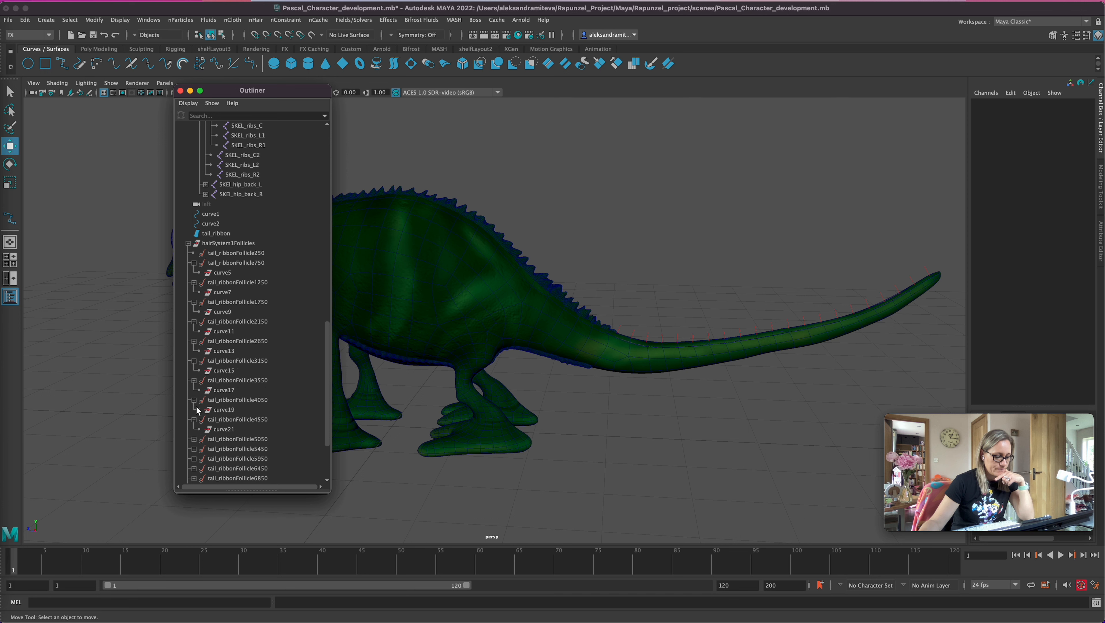
# Step: Delete the odd-numbered curves from curve5 to curve21 under the expanded follicles
pyautogui.click(231, 273)
pyautogui.keyDown('ctrl'); pyautogui.click(225, 292); pyautogui.keyUp('ctrl')
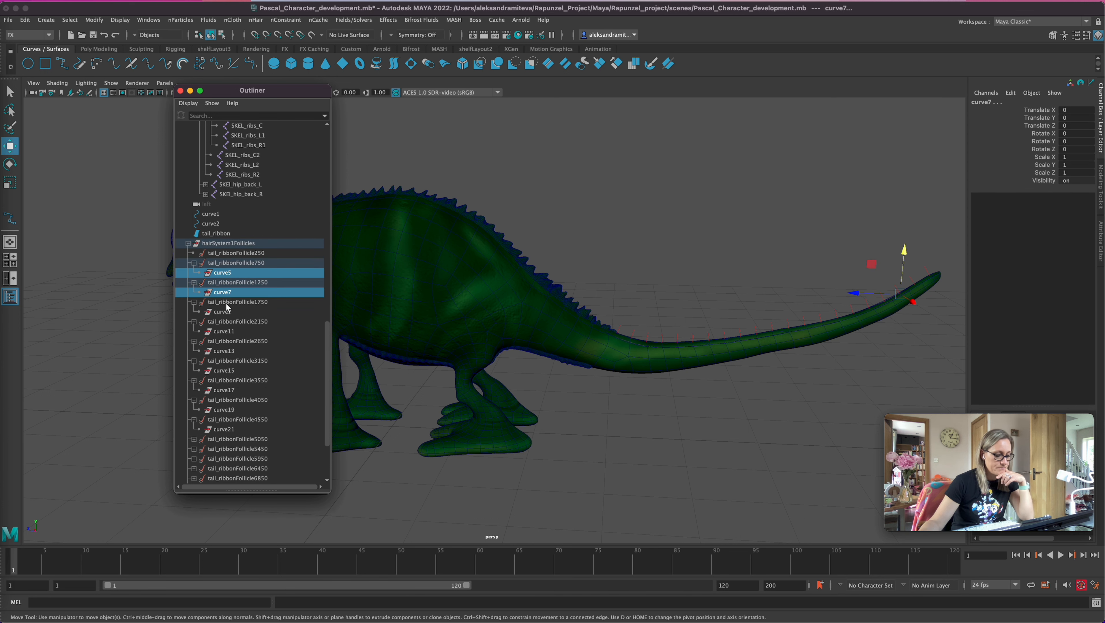
pyautogui.keyDown('ctrl'); pyautogui.click(225, 312); pyautogui.keyUp('ctrl')
pyautogui.keyDown('ctrl'); pyautogui.click(225, 331); pyautogui.keyUp('ctrl')
pyautogui.keyDown('ctrl'); pyautogui.click(224, 351); pyautogui.keyUp('ctrl')
pyautogui.keyDown('ctrl'); pyautogui.click(225, 370); pyautogui.keyUp('ctrl')
pyautogui.keyDown('ctrl'); pyautogui.click(225, 390); pyautogui.keyUp('ctrl')
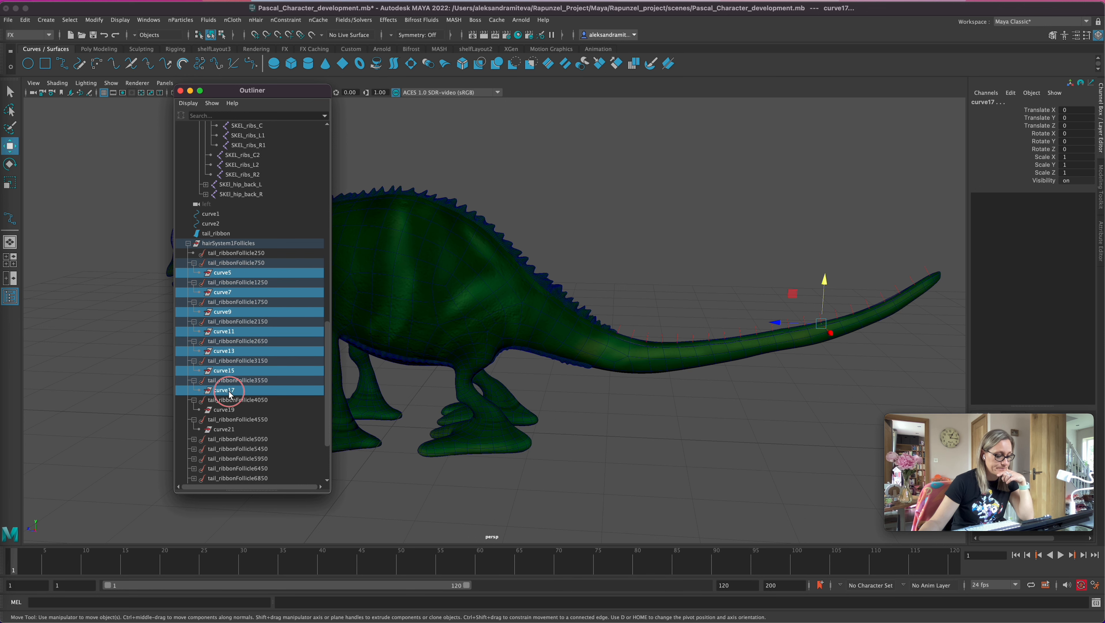
pyautogui.keyDown('ctrl'); pyautogui.click(225, 410); pyautogui.keyUp('ctrl')
pyautogui.keyDown('ctrl'); pyautogui.click(229, 429); pyautogui.keyUp('ctrl')
pyautogui.press('Delete')
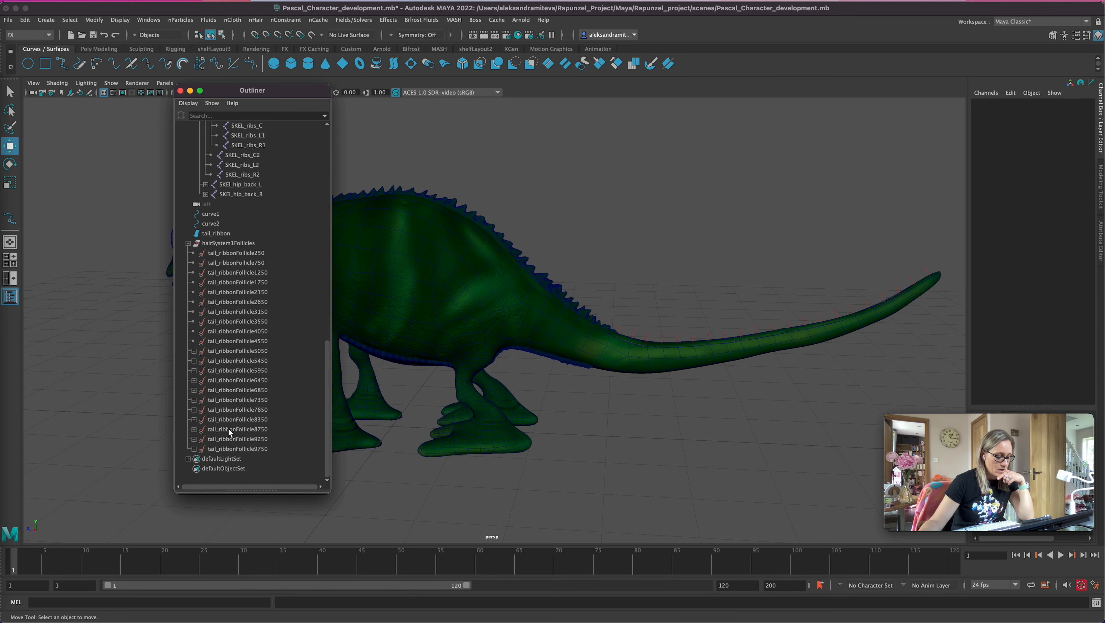
# Step: Expand the remaining follicles from tail_ribbonFollicle5050 to tail_ribbonFollicle9750 to reveal their child curves
pyautogui.click(194, 351)
pyautogui.click(194, 370)
pyautogui.click(194, 390)
pyautogui.scroll(-3, 325, 378)
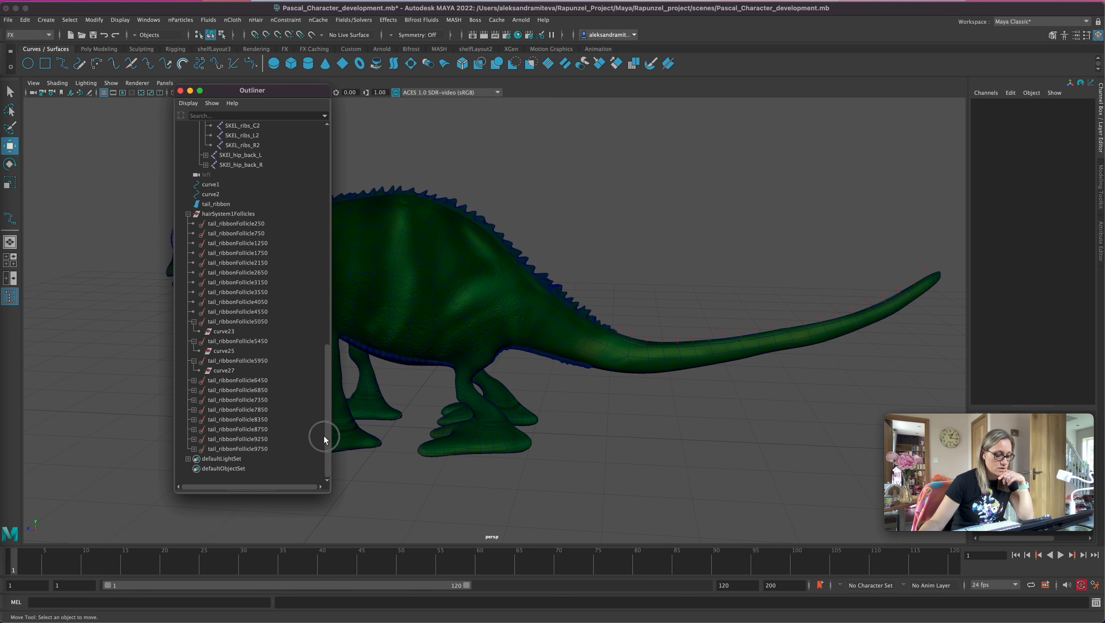
pyautogui.click(194, 380)
pyautogui.click(193, 400)
pyautogui.click(194, 420)
pyautogui.click(194, 439)
pyautogui.moveTo(327, 394); pyautogui.dragTo(326, 404)
pyautogui.click(194, 419)
pyautogui.click(194, 439)
pyautogui.click(194, 459)
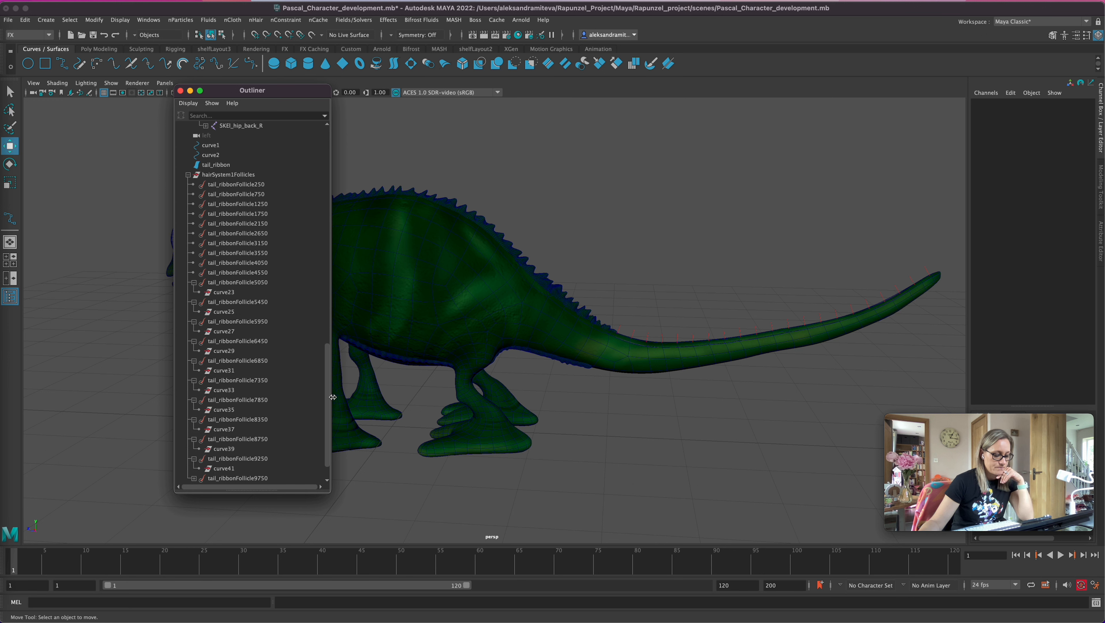
pyautogui.moveTo(331, 396); pyautogui.dragTo(331, 401)
# Step: Delete the odd-numbered curves from curve23 to curve43 under the remaining follicles and save the scene
pyautogui.click(236, 459)
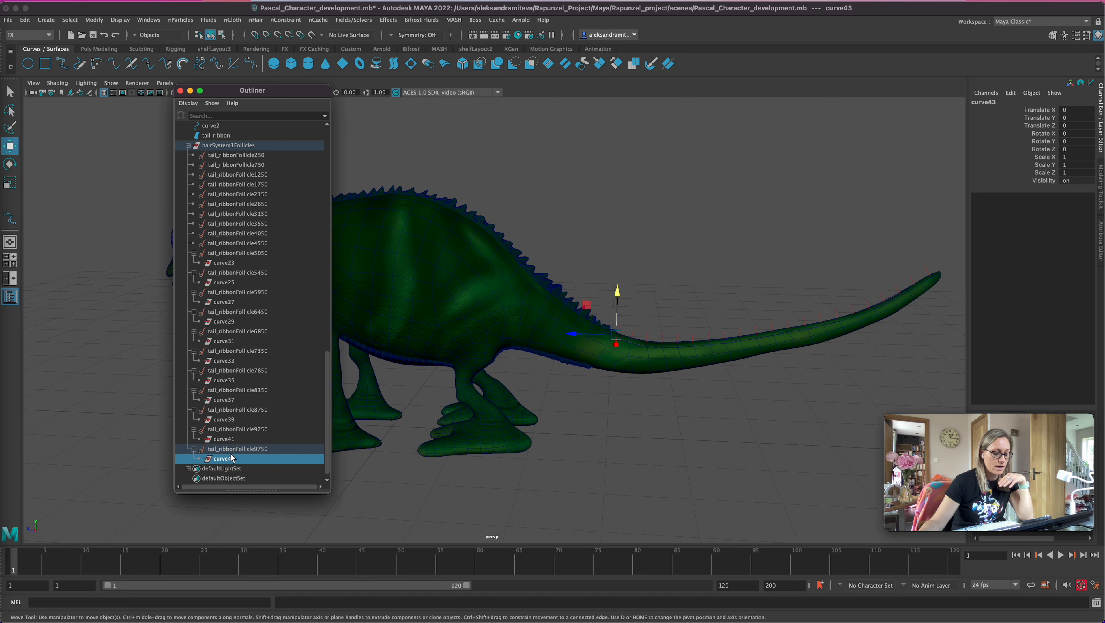
pyautogui.keyDown('ctrl'); pyautogui.click(221, 439); pyautogui.keyUp('ctrl')
pyautogui.keyDown('ctrl'); pyautogui.click(221, 419); pyautogui.keyUp('ctrl')
pyautogui.keyDown('ctrl'); pyautogui.click(221, 399); pyautogui.keyUp('ctrl')
pyautogui.keyDown('ctrl'); pyautogui.click(220, 380); pyautogui.keyUp('ctrl')
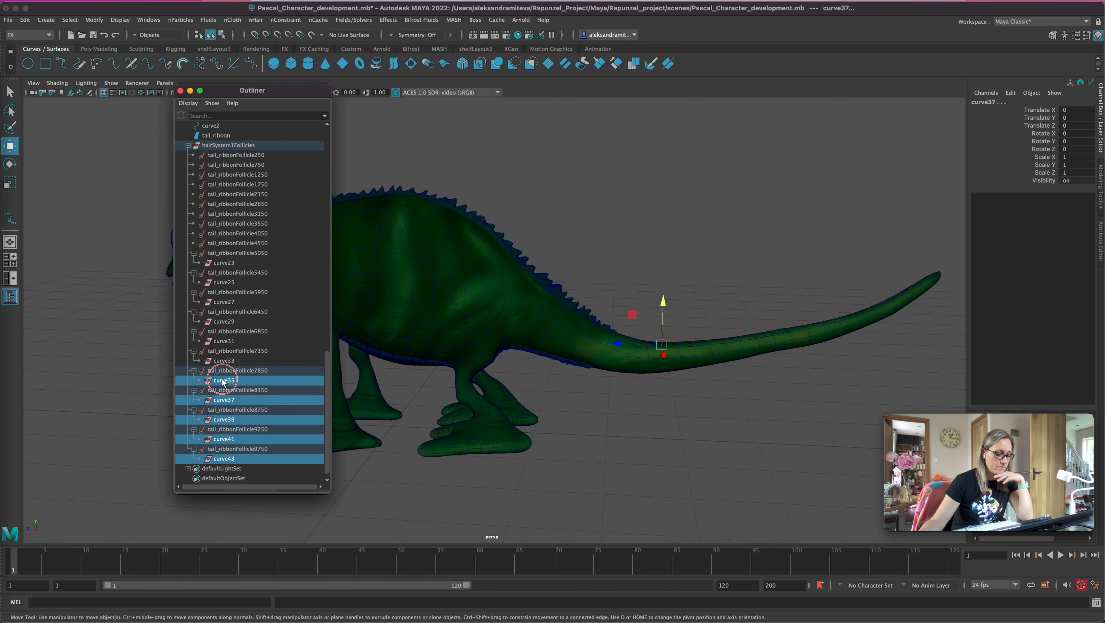
pyautogui.keyDown('ctrl'); pyautogui.click(220, 360); pyautogui.keyUp('ctrl')
pyautogui.keyDown('ctrl'); pyautogui.click(221, 341); pyautogui.keyUp('ctrl')
pyautogui.keyDown('ctrl'); pyautogui.click(218, 321); pyautogui.keyUp('ctrl')
pyautogui.keyDown('ctrl'); pyautogui.click(216, 302); pyautogui.keyUp('ctrl')
pyautogui.keyDown('ctrl'); pyautogui.click(220, 283); pyautogui.keyUp('ctrl')
pyautogui.keyDown('ctrl'); pyautogui.click(221, 263); pyautogui.keyUp('ctrl')
pyautogui.press('Delete')
pyautogui.click(661, 444)
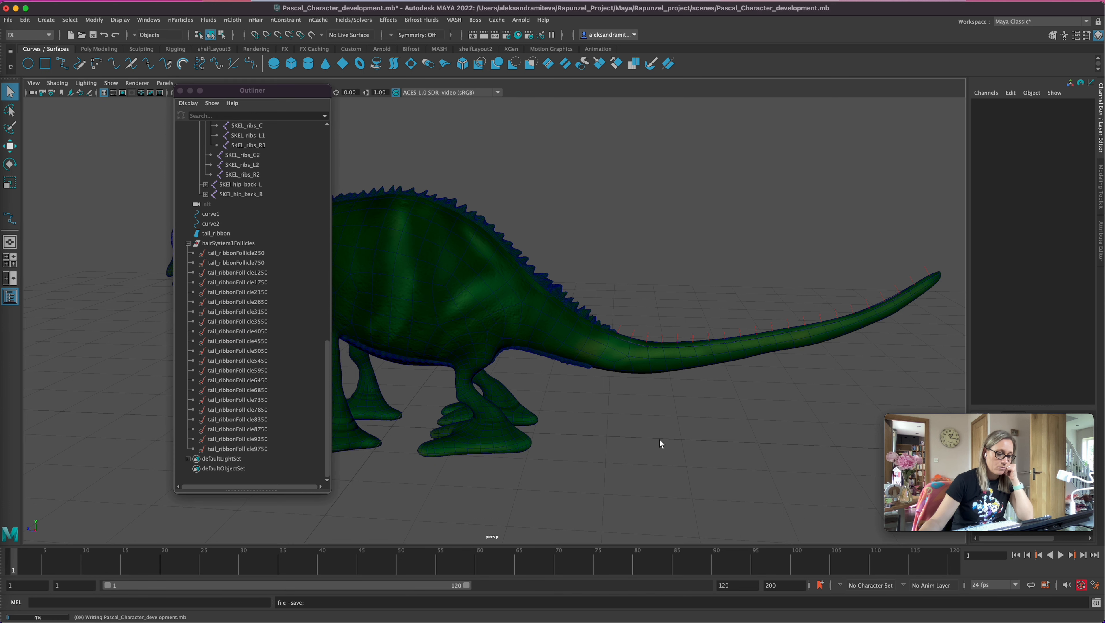
pyautogui.keyDown('alt'); pyautogui.moveTo(722, 448); pyautogui.dragTo(676, 435); pyautogui.keyUp('alt')
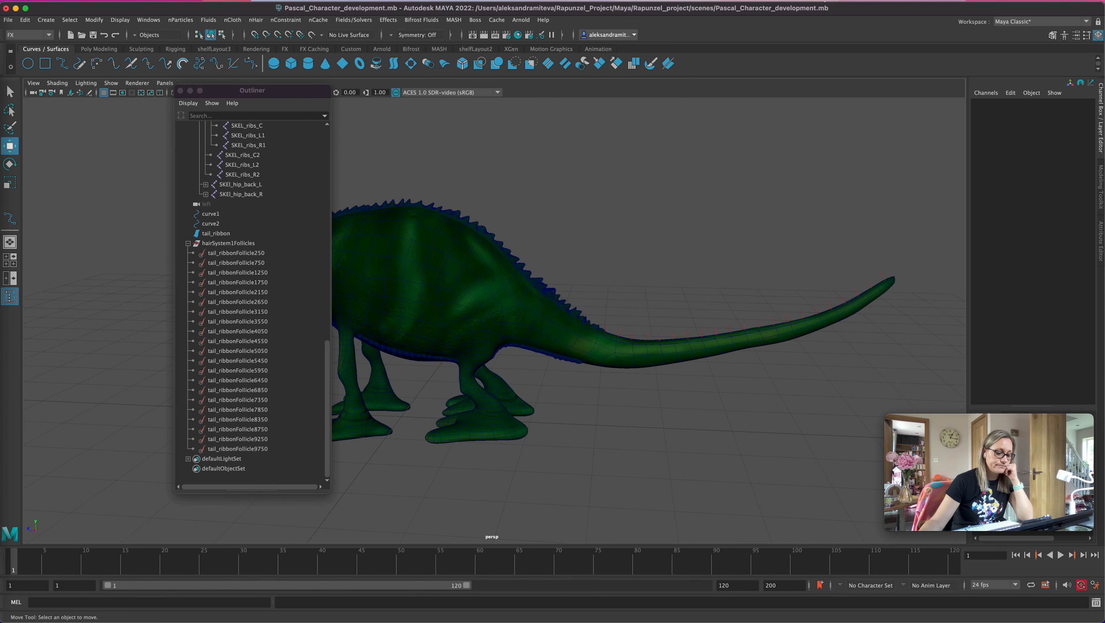